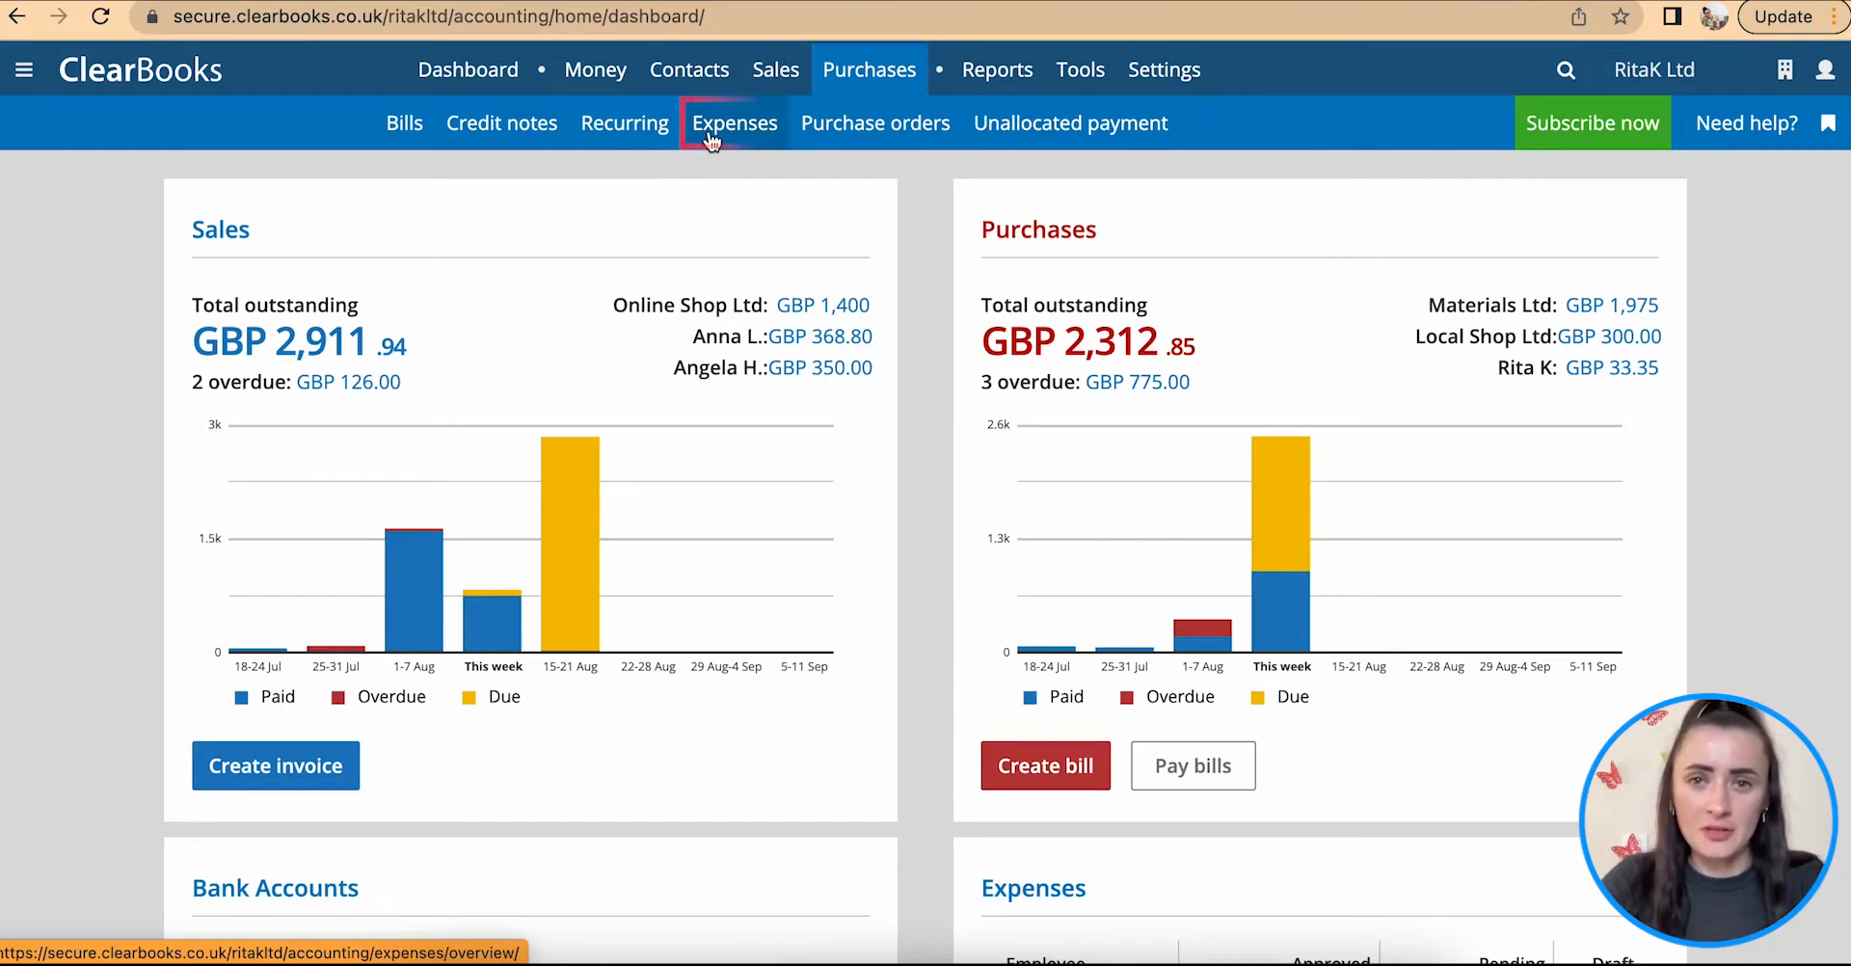
Step: Start a new mileage receipt in the purchase expenses and choose the first listed employee as the claimant
mouse_move(1189, 65)
mouse_move(622, 140)
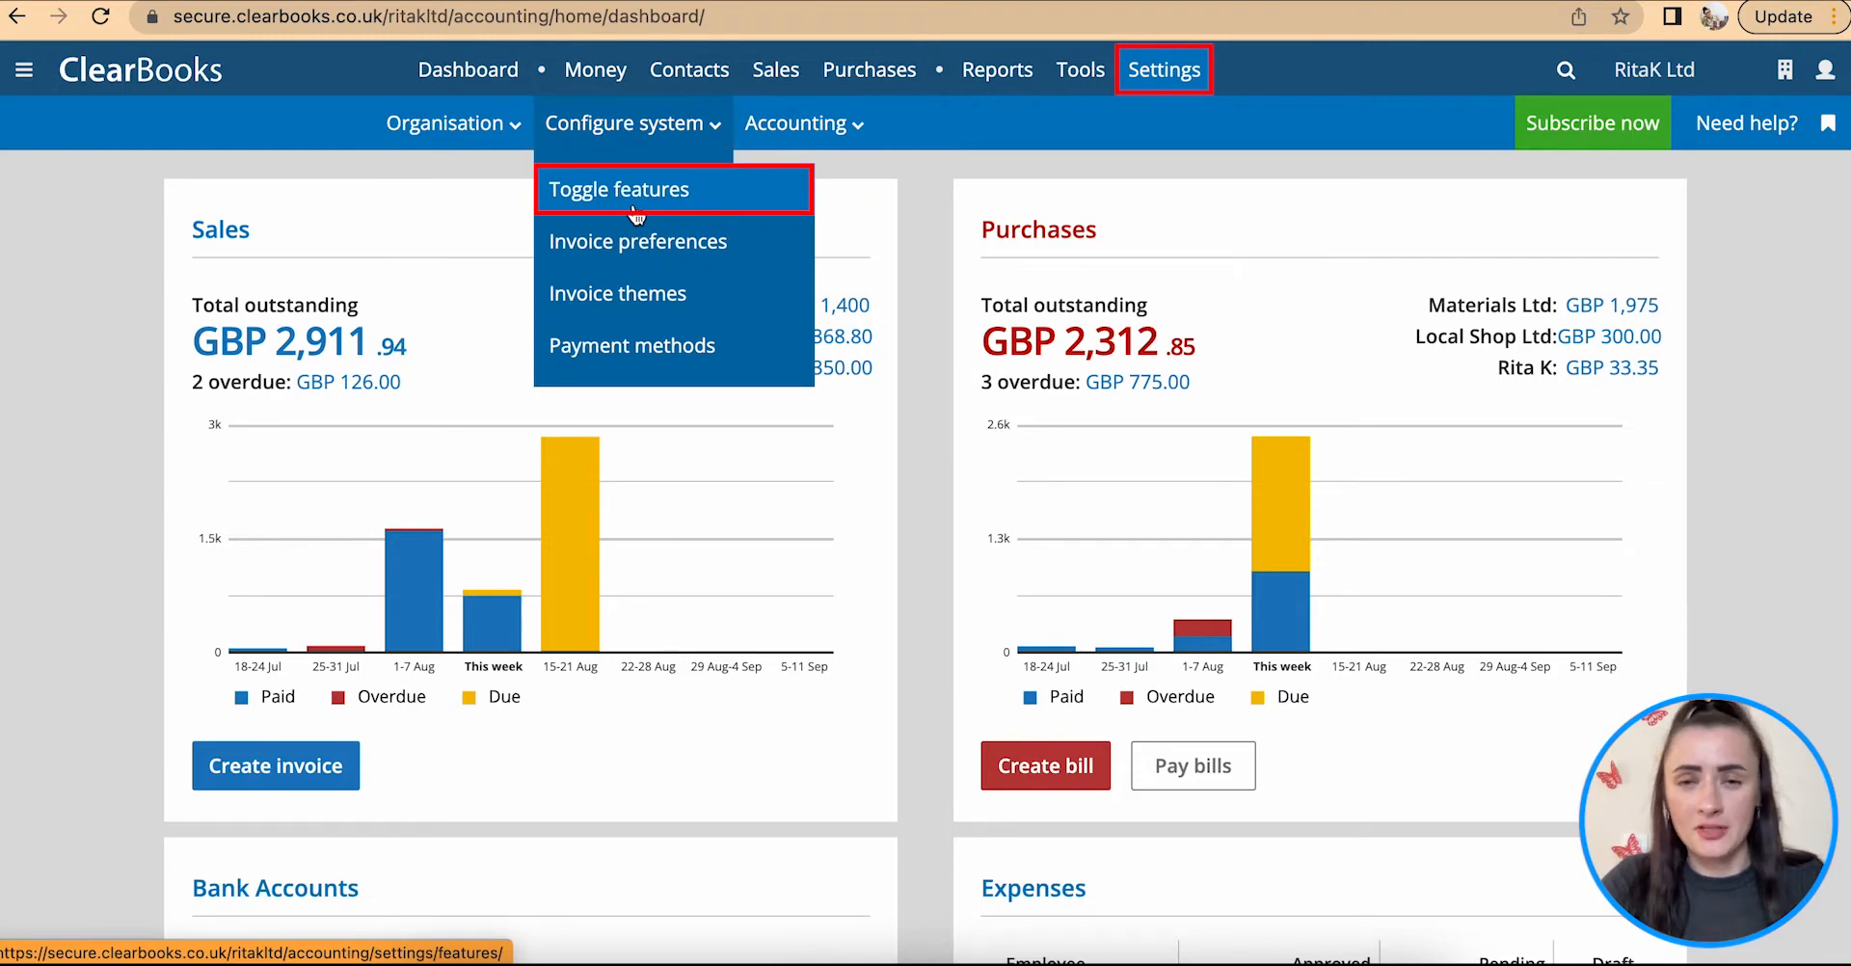
mouse_move(875, 87)
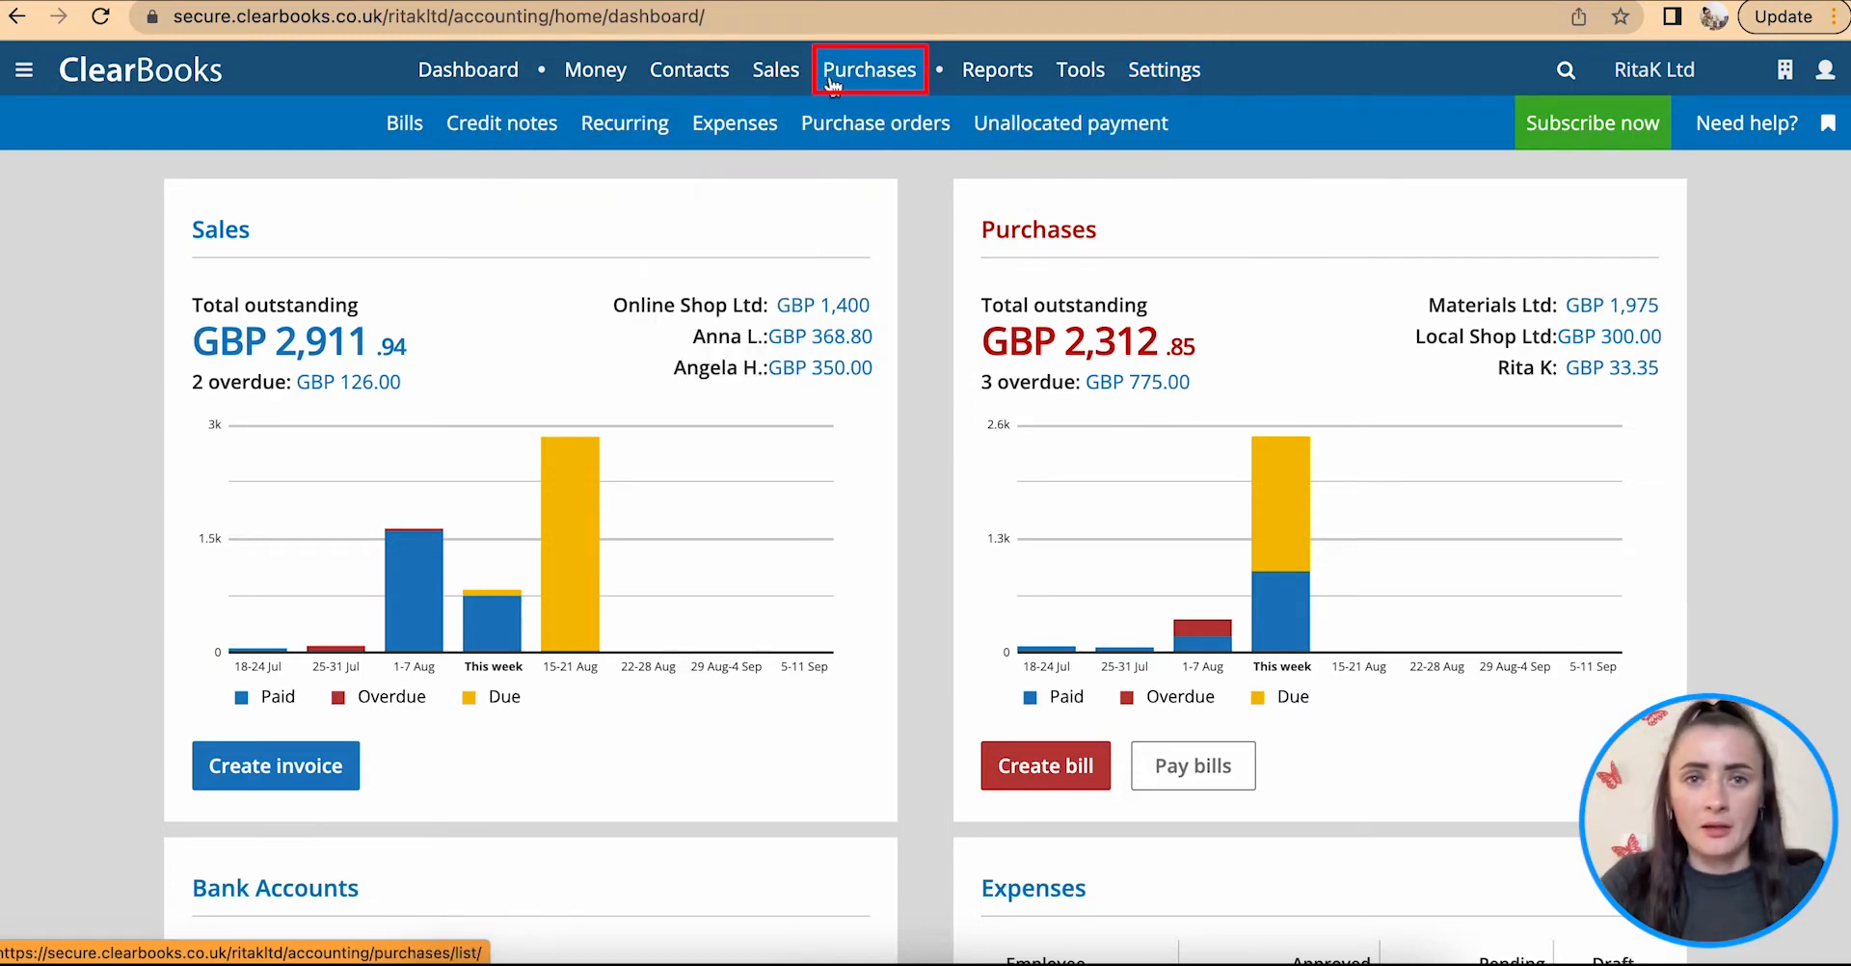
left_click(732, 131)
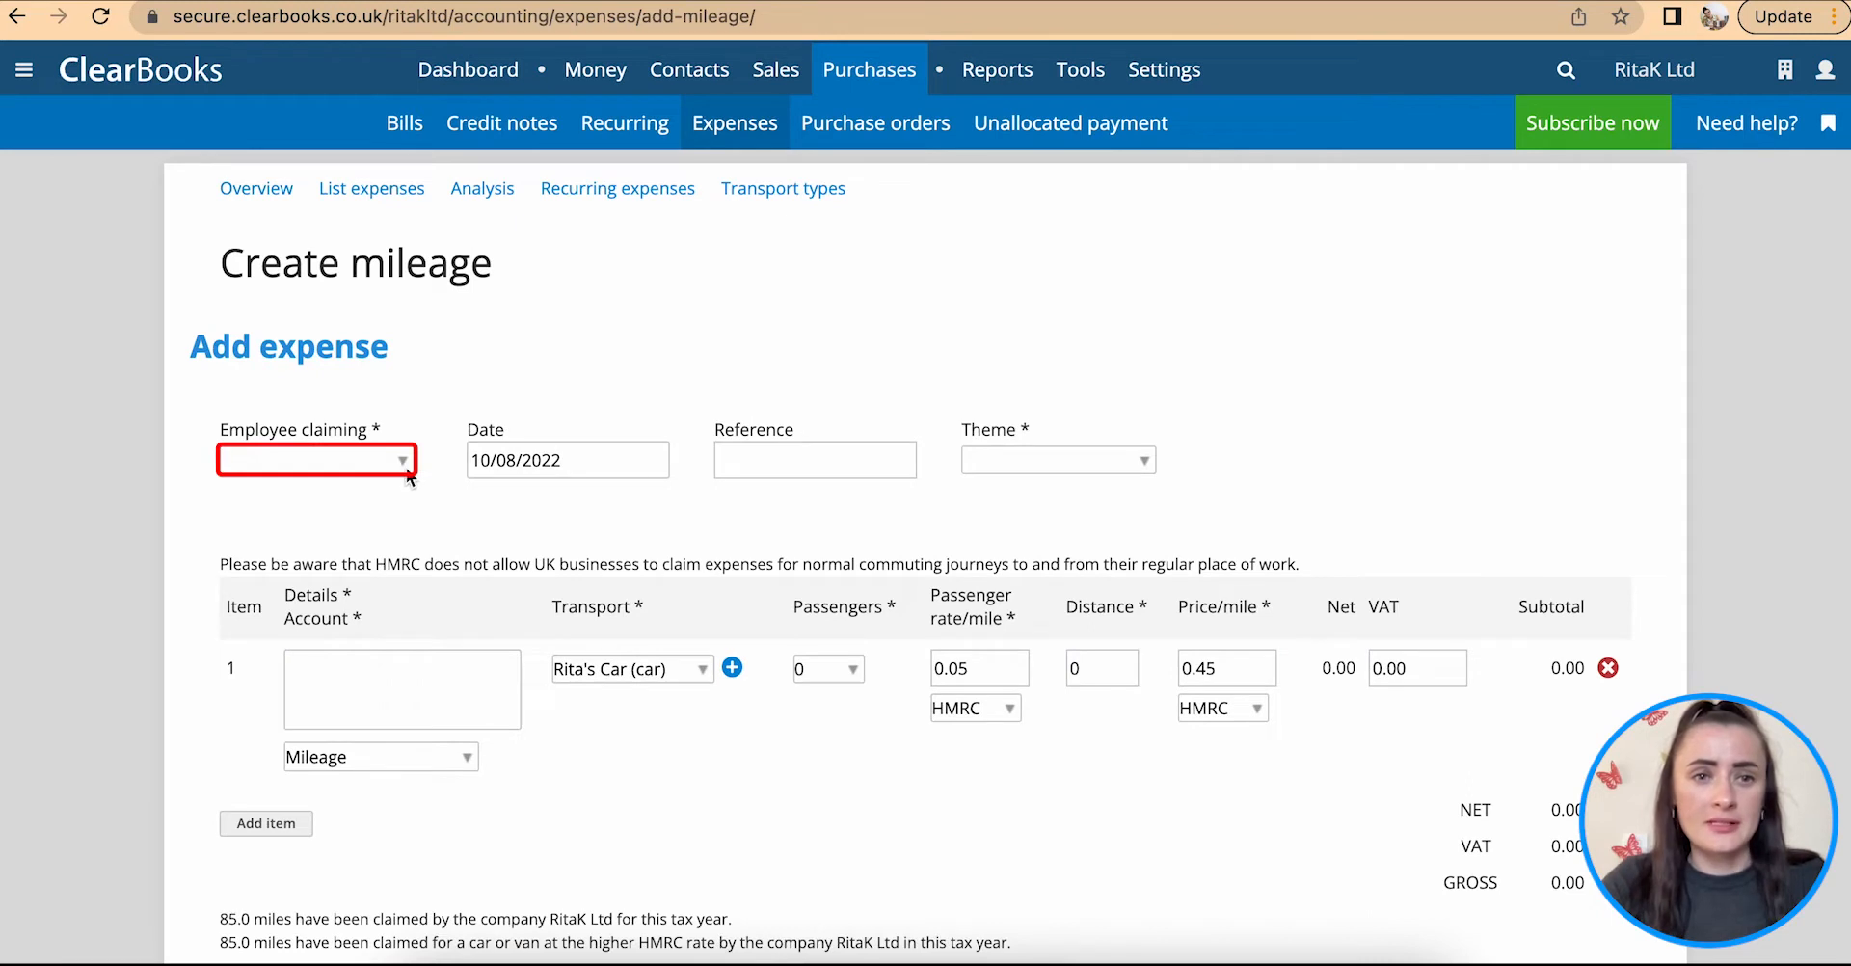
left_click(406, 468)
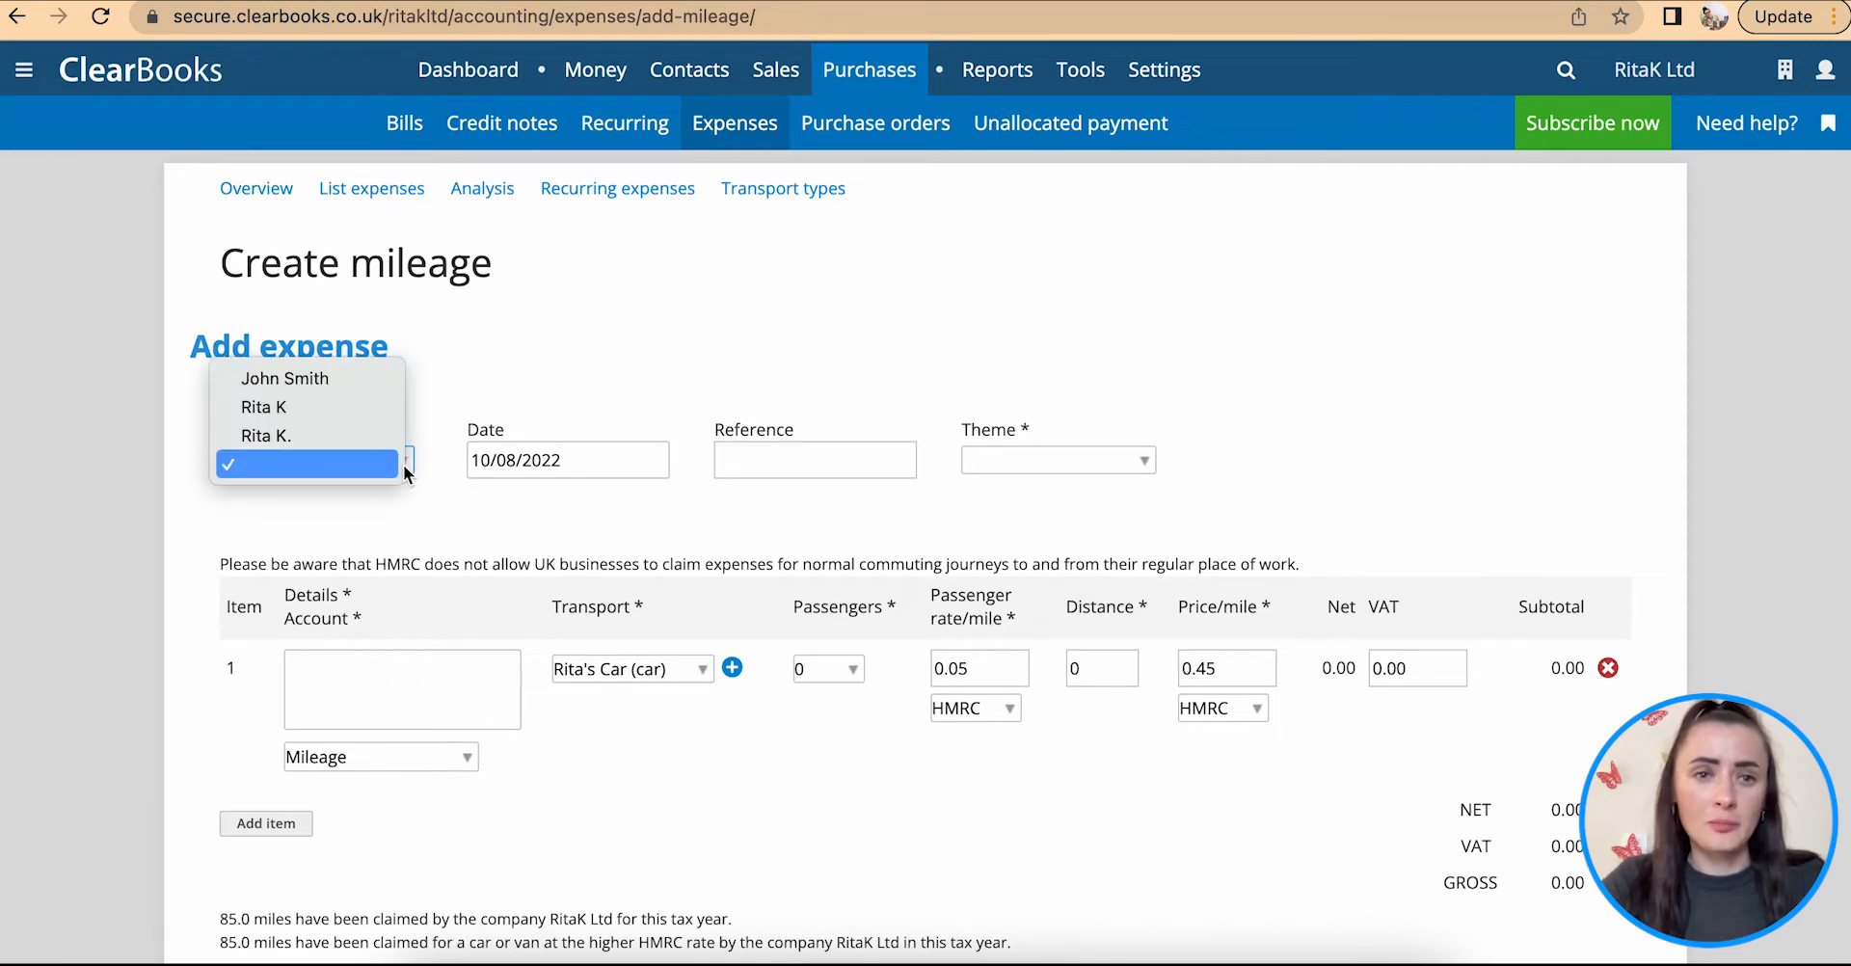
left_click(343, 379)
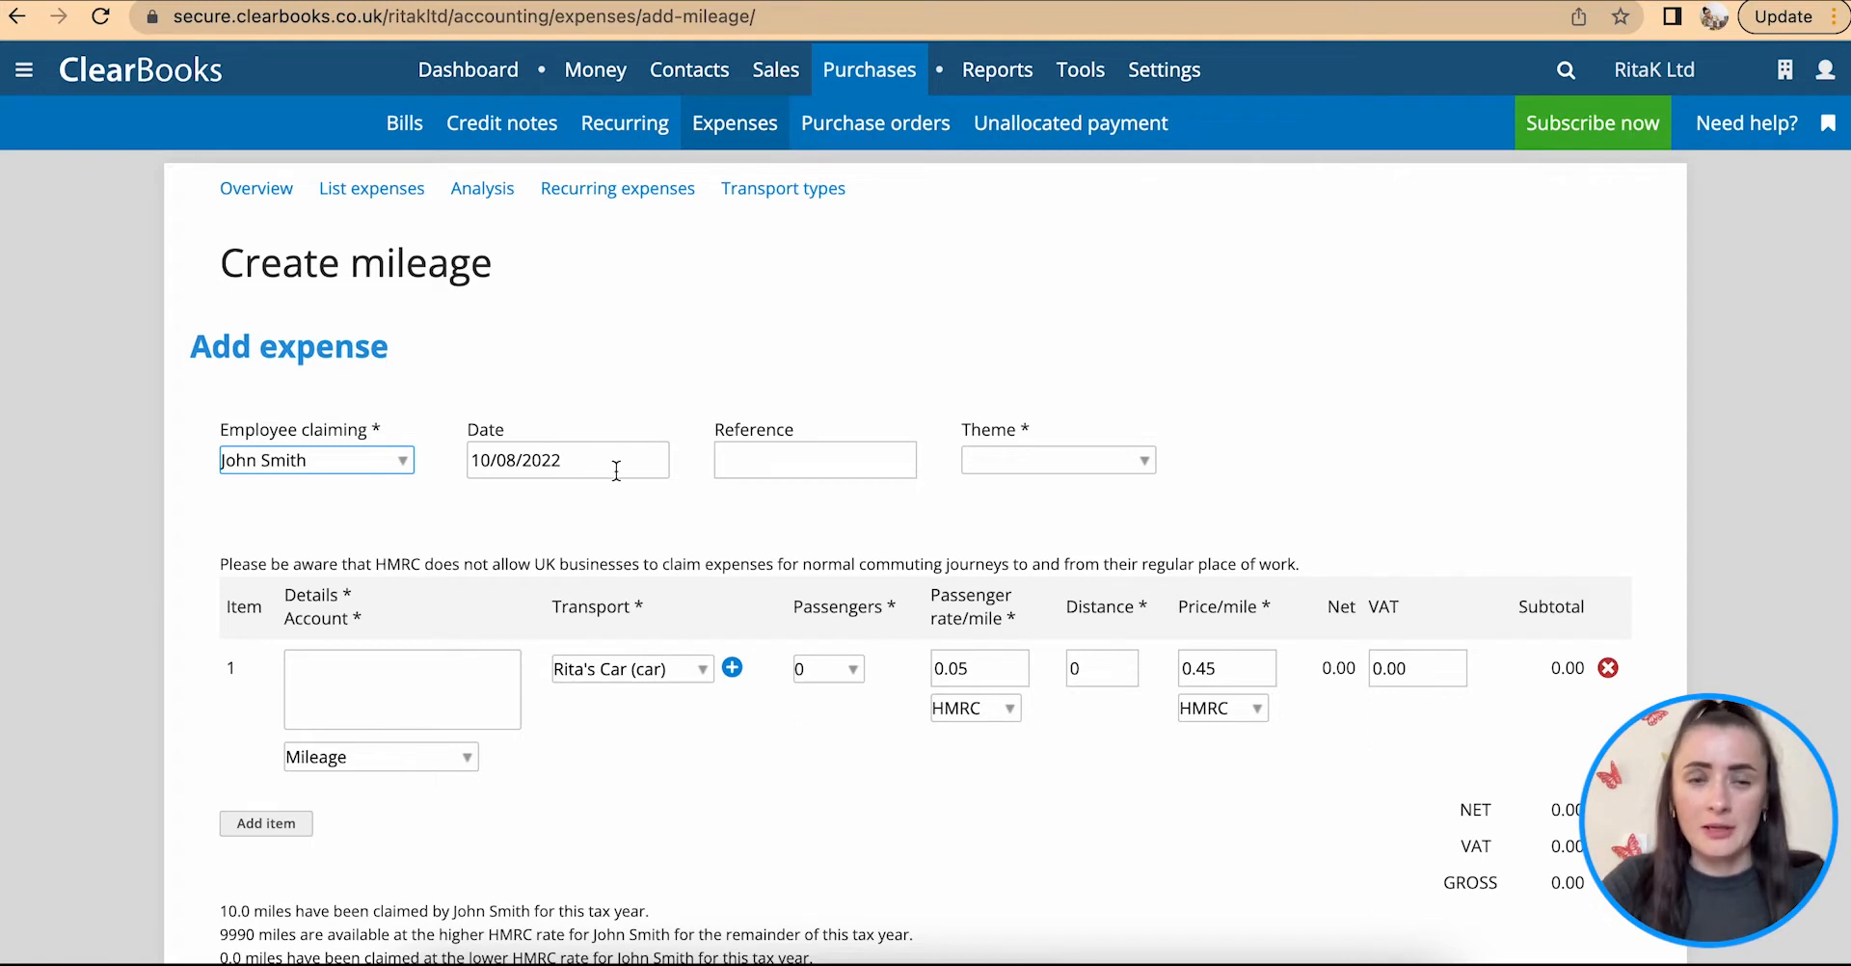
Step: Set the mileage claim's reference to "Meeting - 10/08" and its theme to Dark Turquoise
left_click(803, 456)
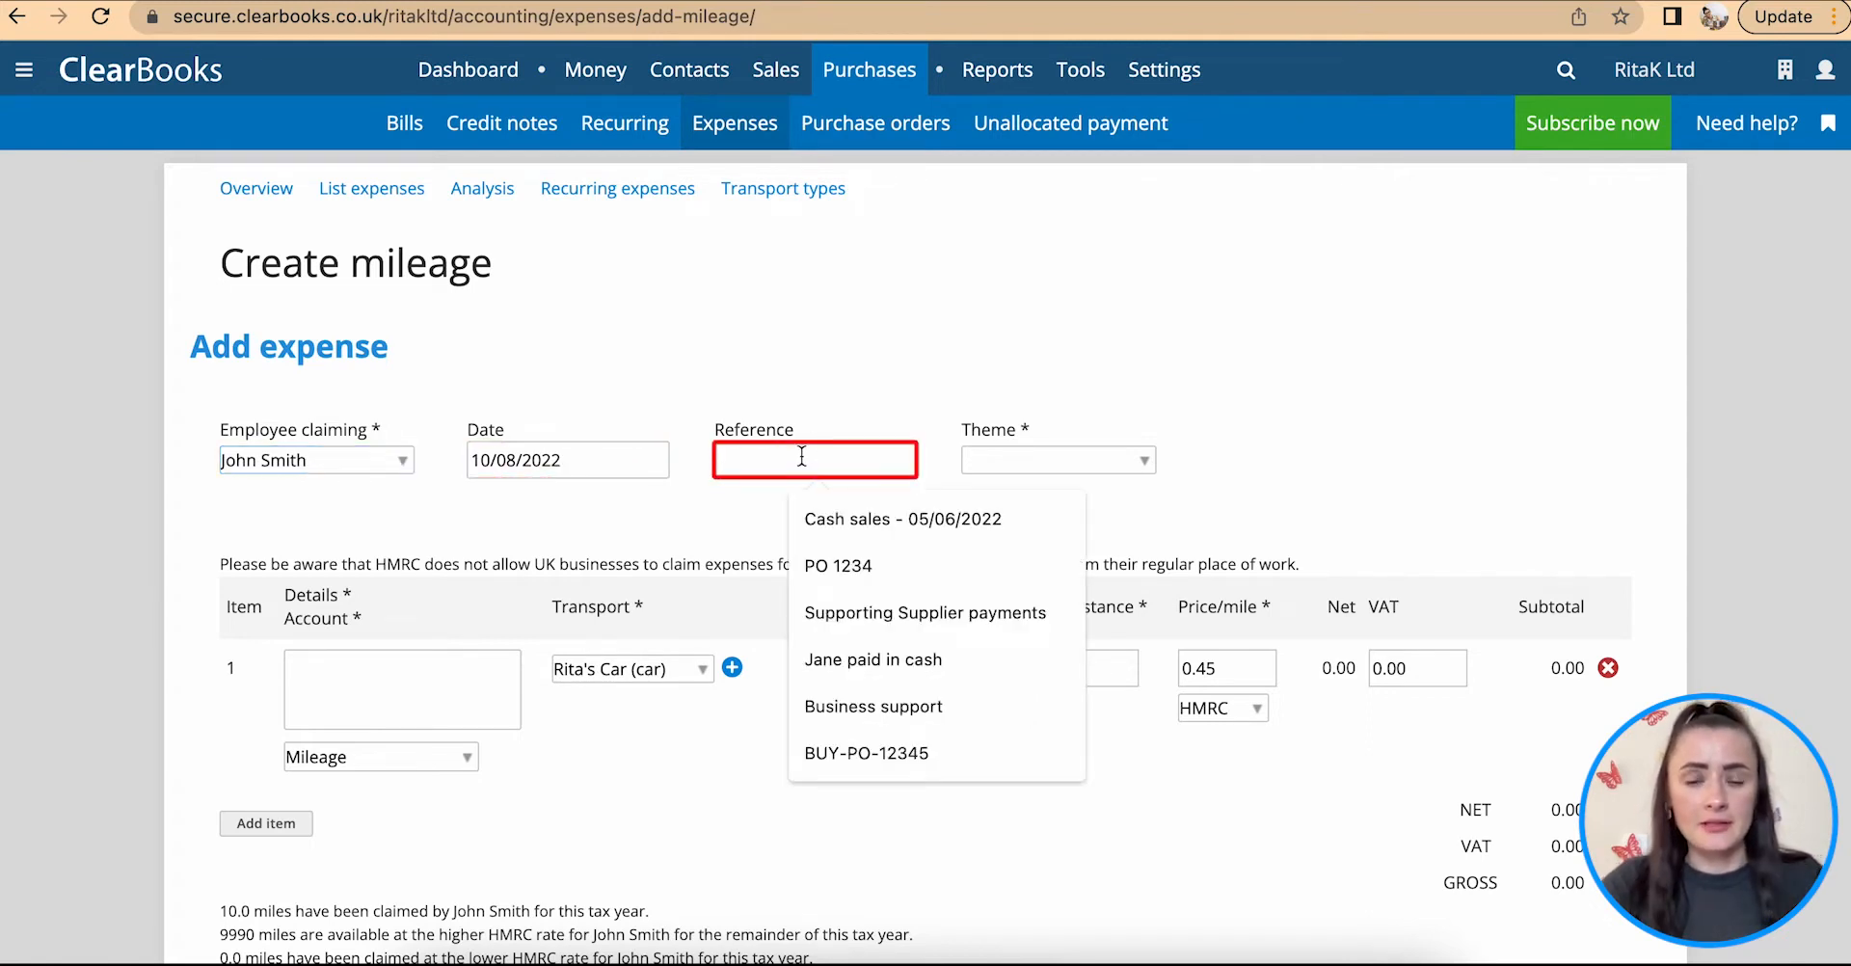
type("Mee")
left_click(881, 518)
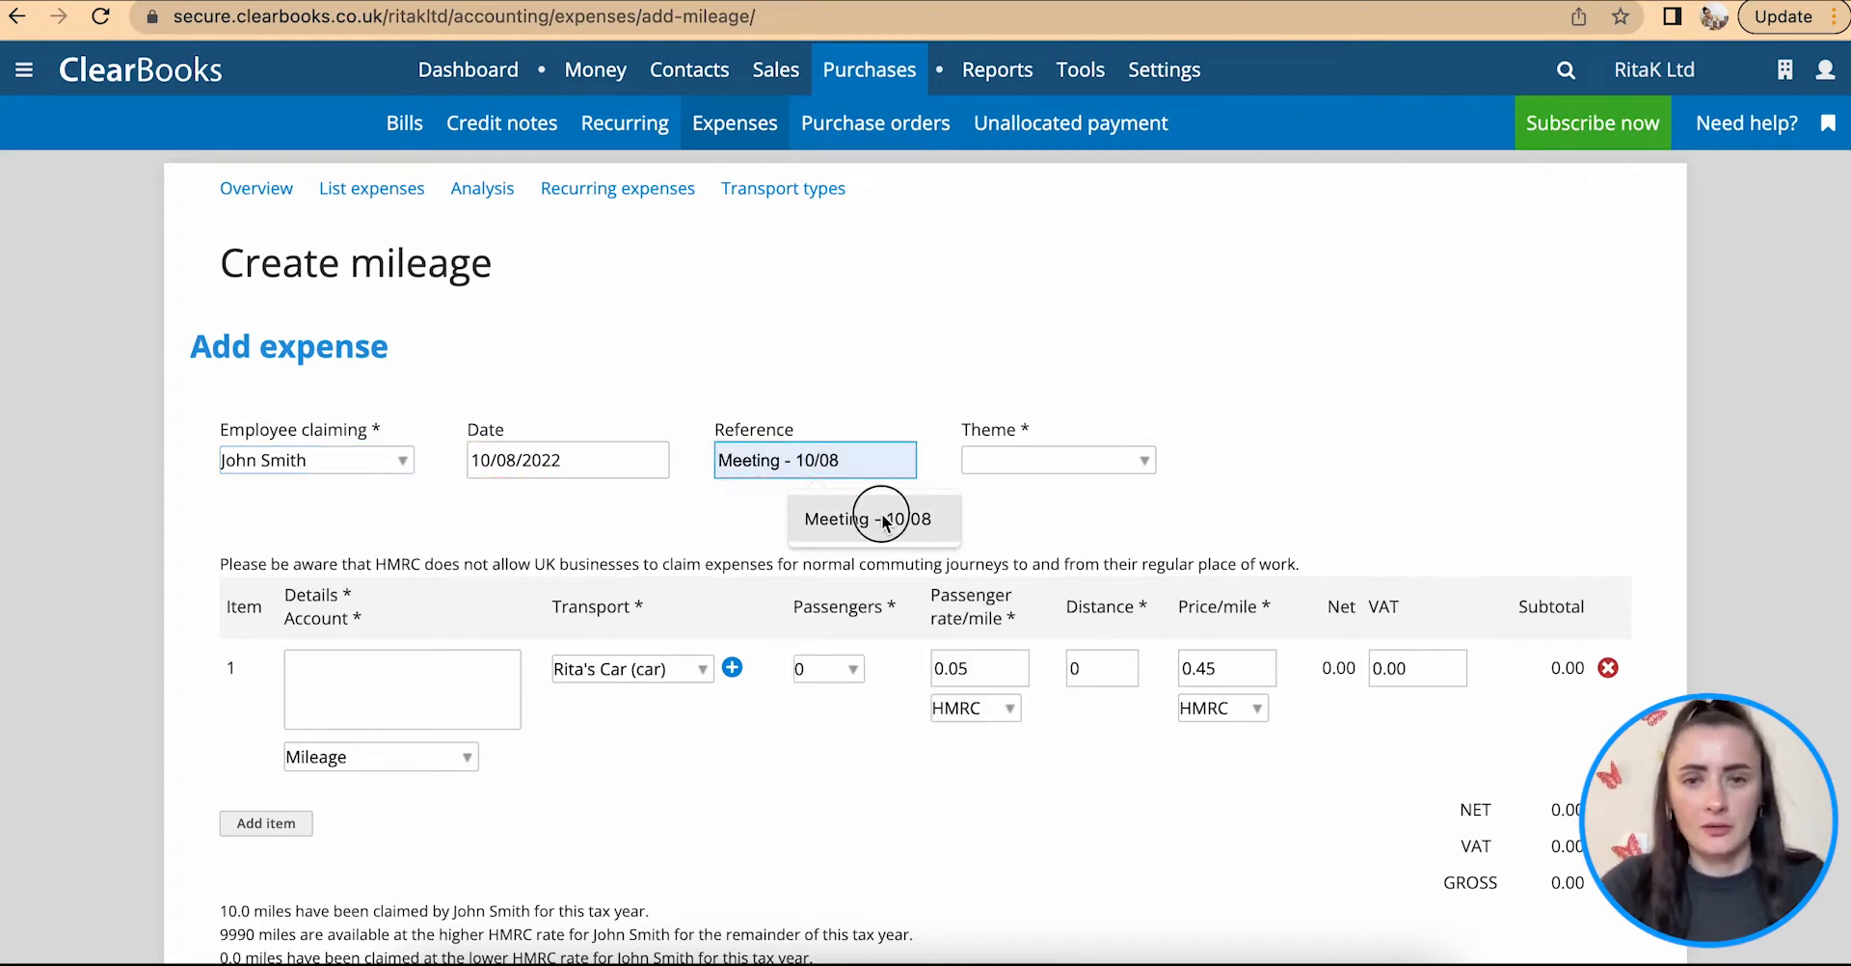
scroll(881, 513, "down", 1)
left_click(1140, 359)
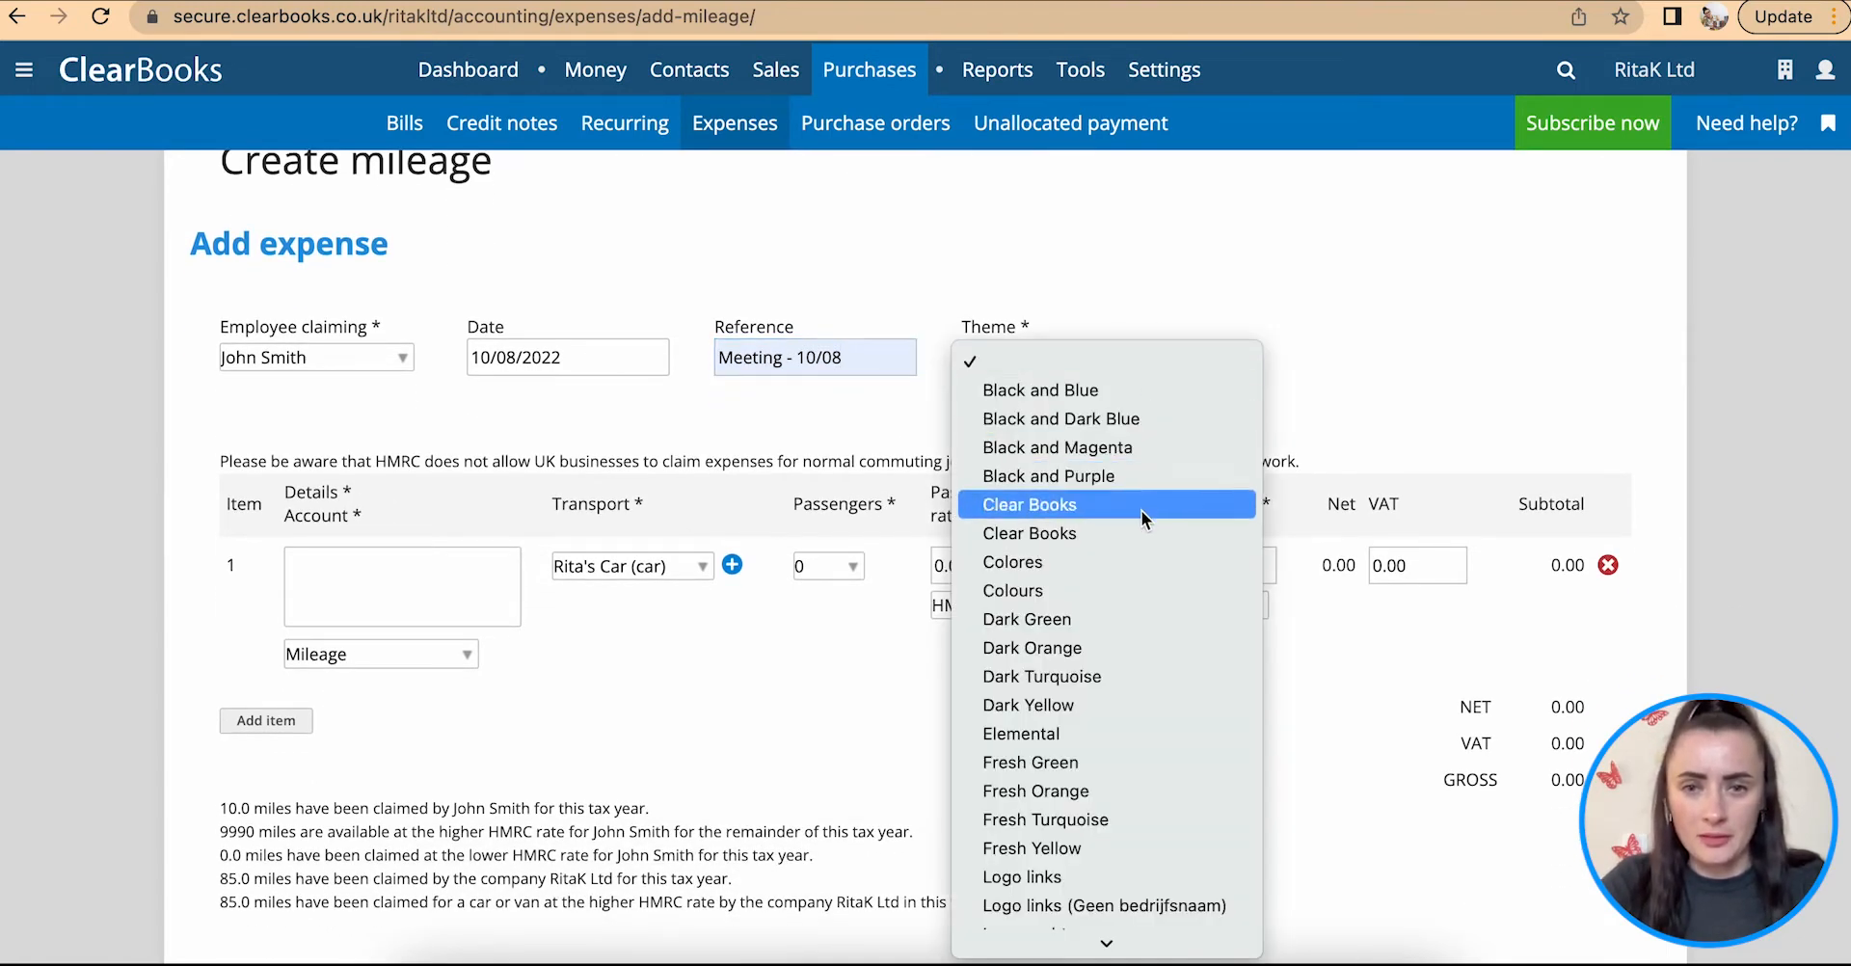
left_click(1121, 675)
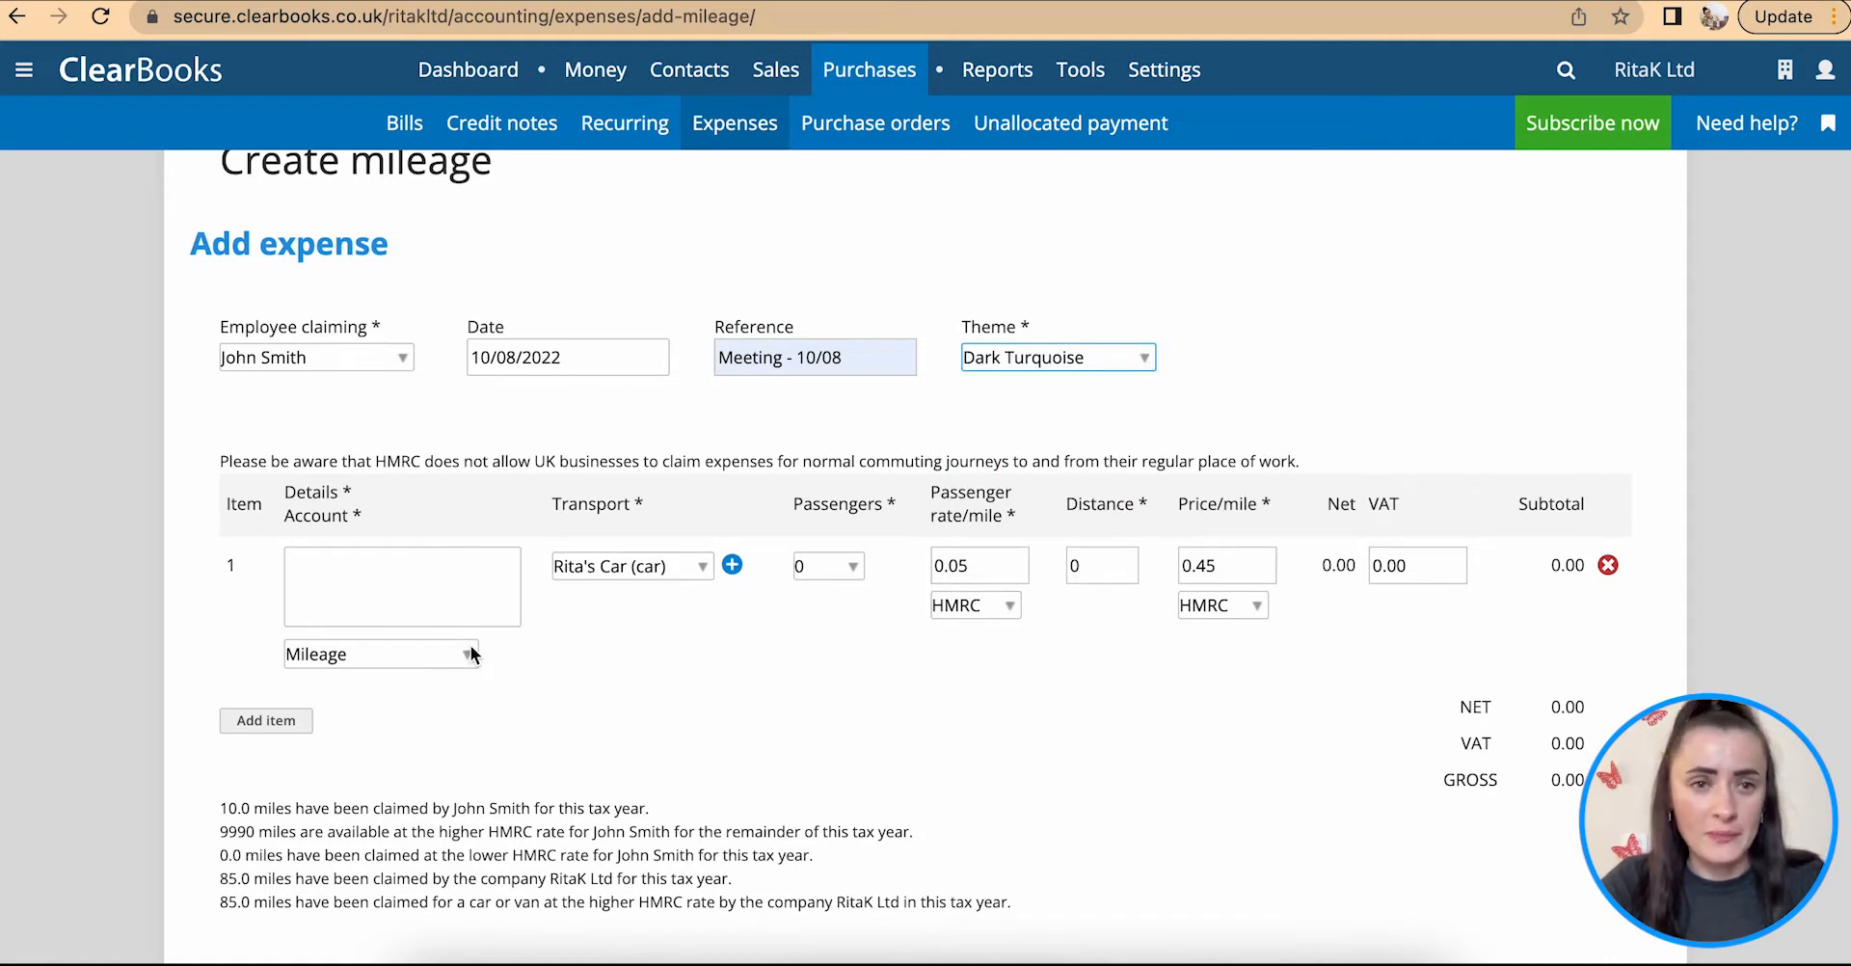
Step: Enter "Supplier meeting in London" as the details of the first mileage item
scroll(471, 654, "down", 2)
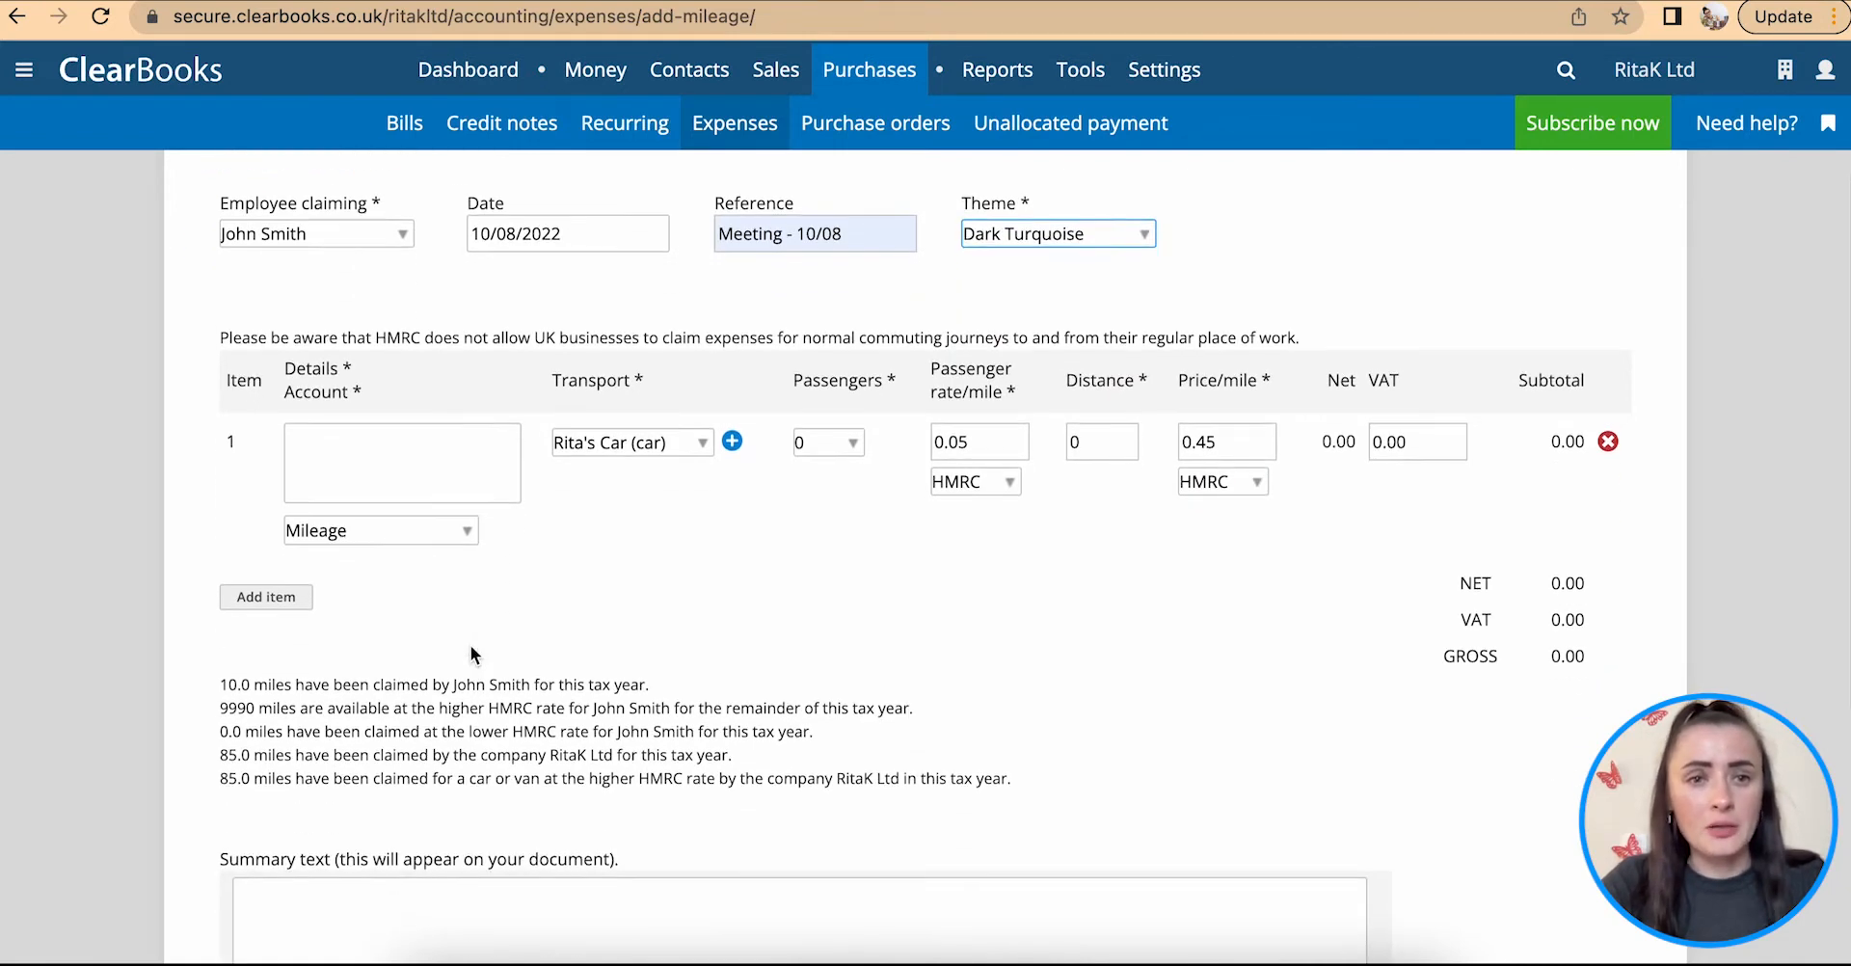
left_click(338, 449)
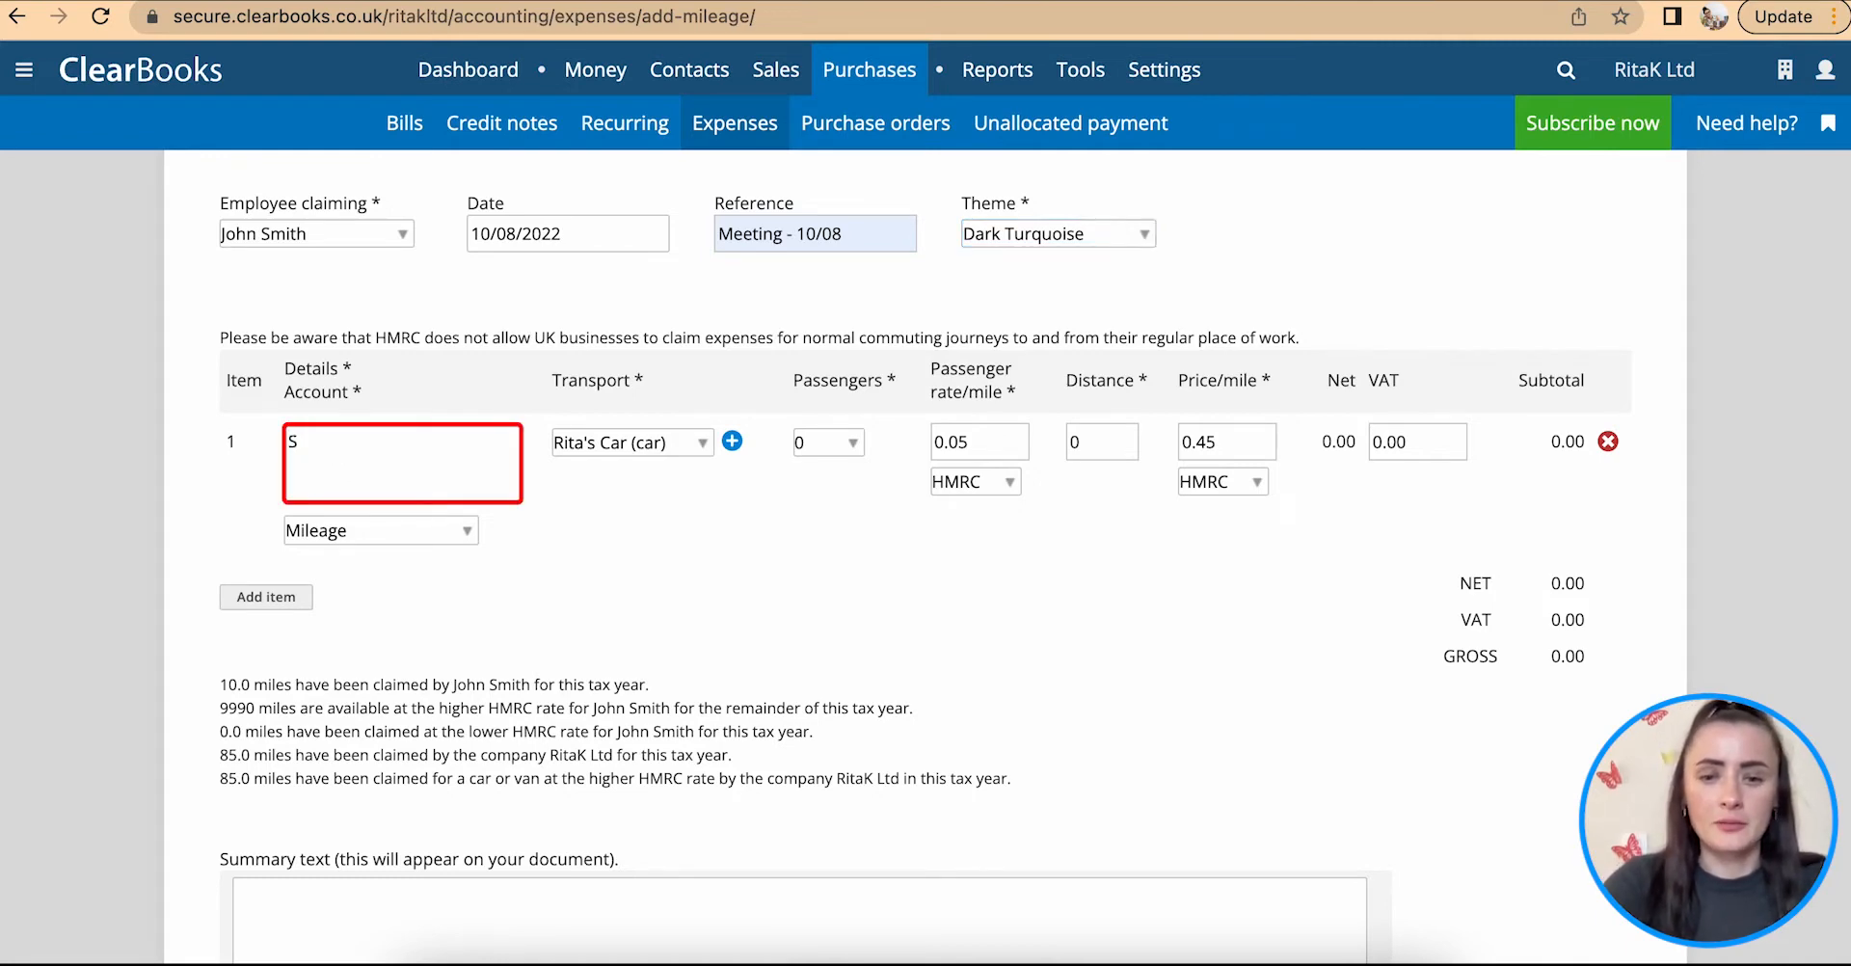
type("Supplier meeting in London")
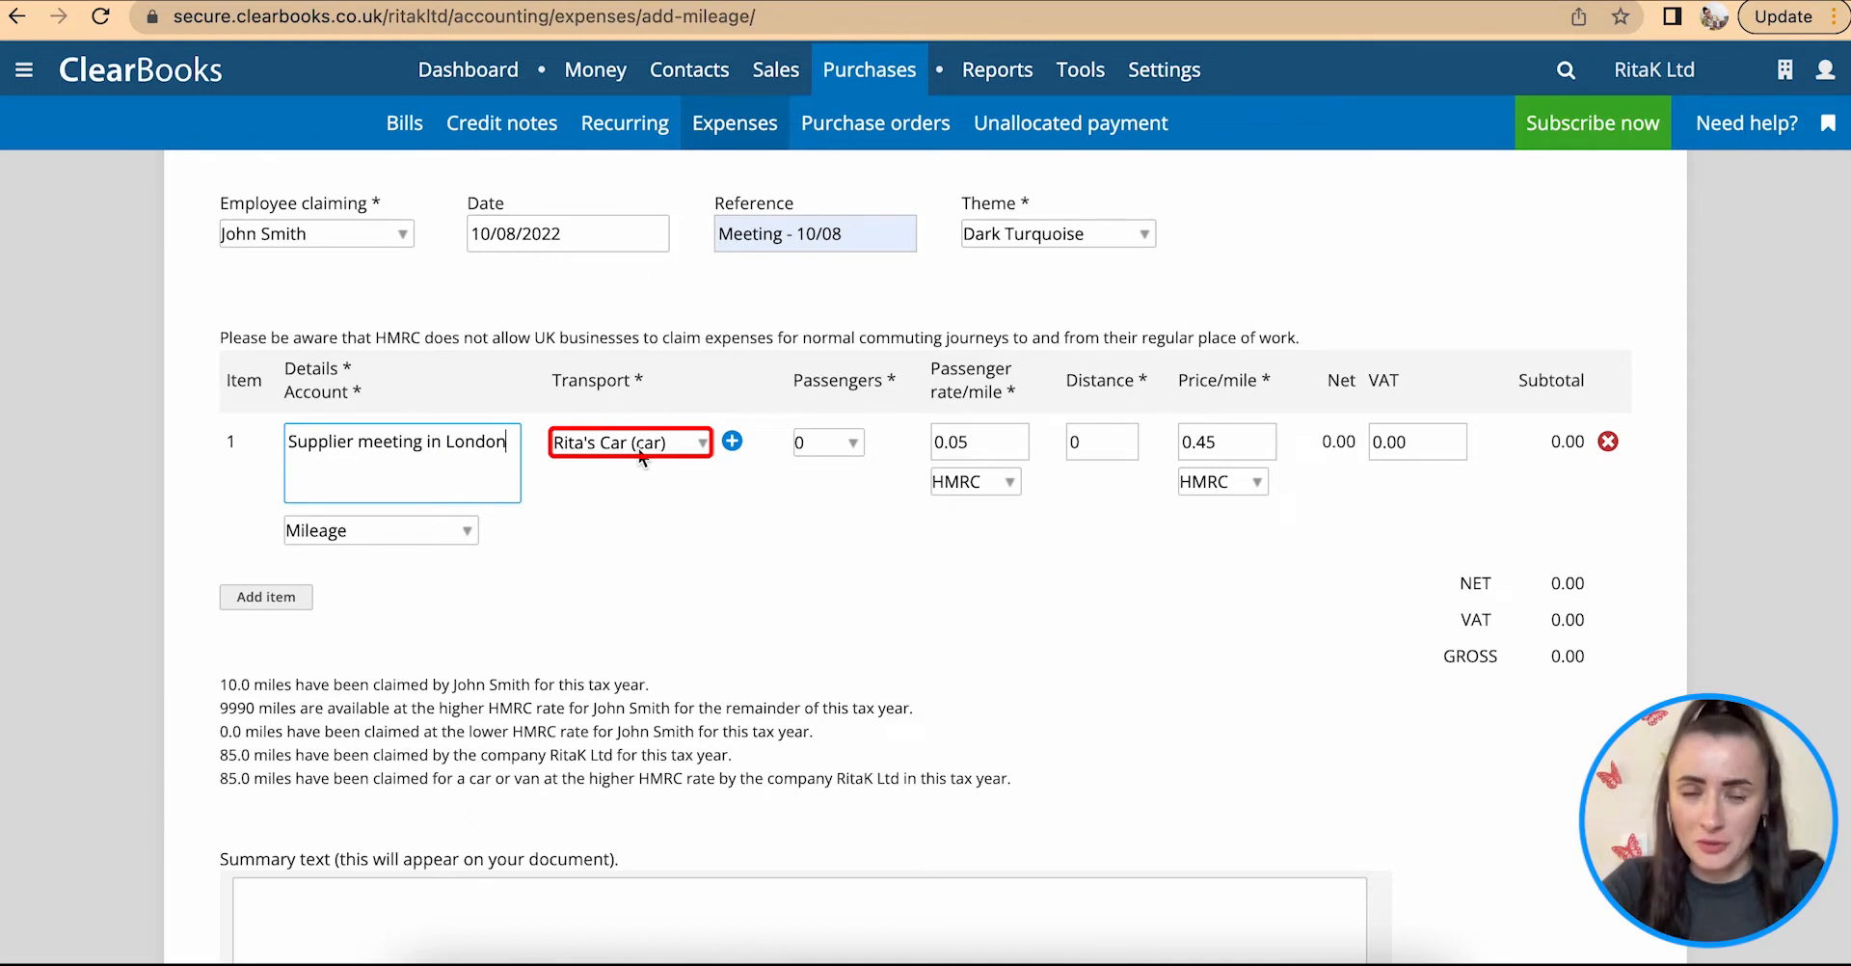
left_click(734, 443)
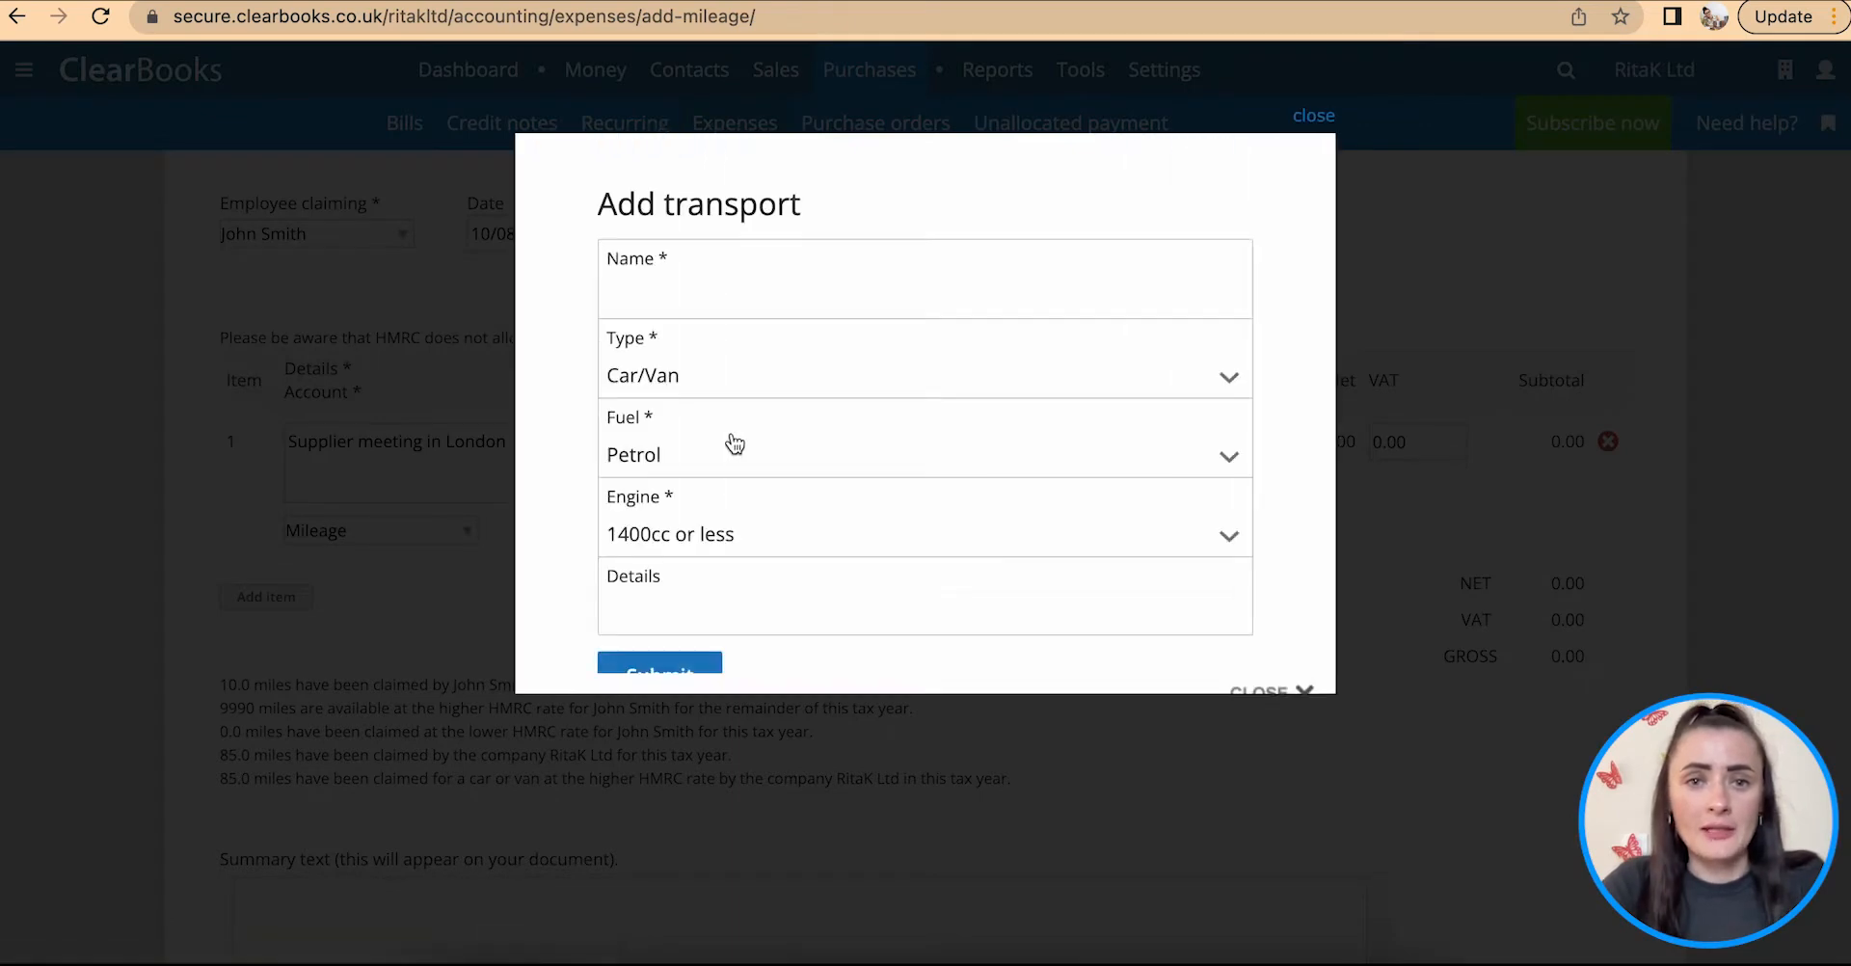
scroll(735, 443, "down", 2)
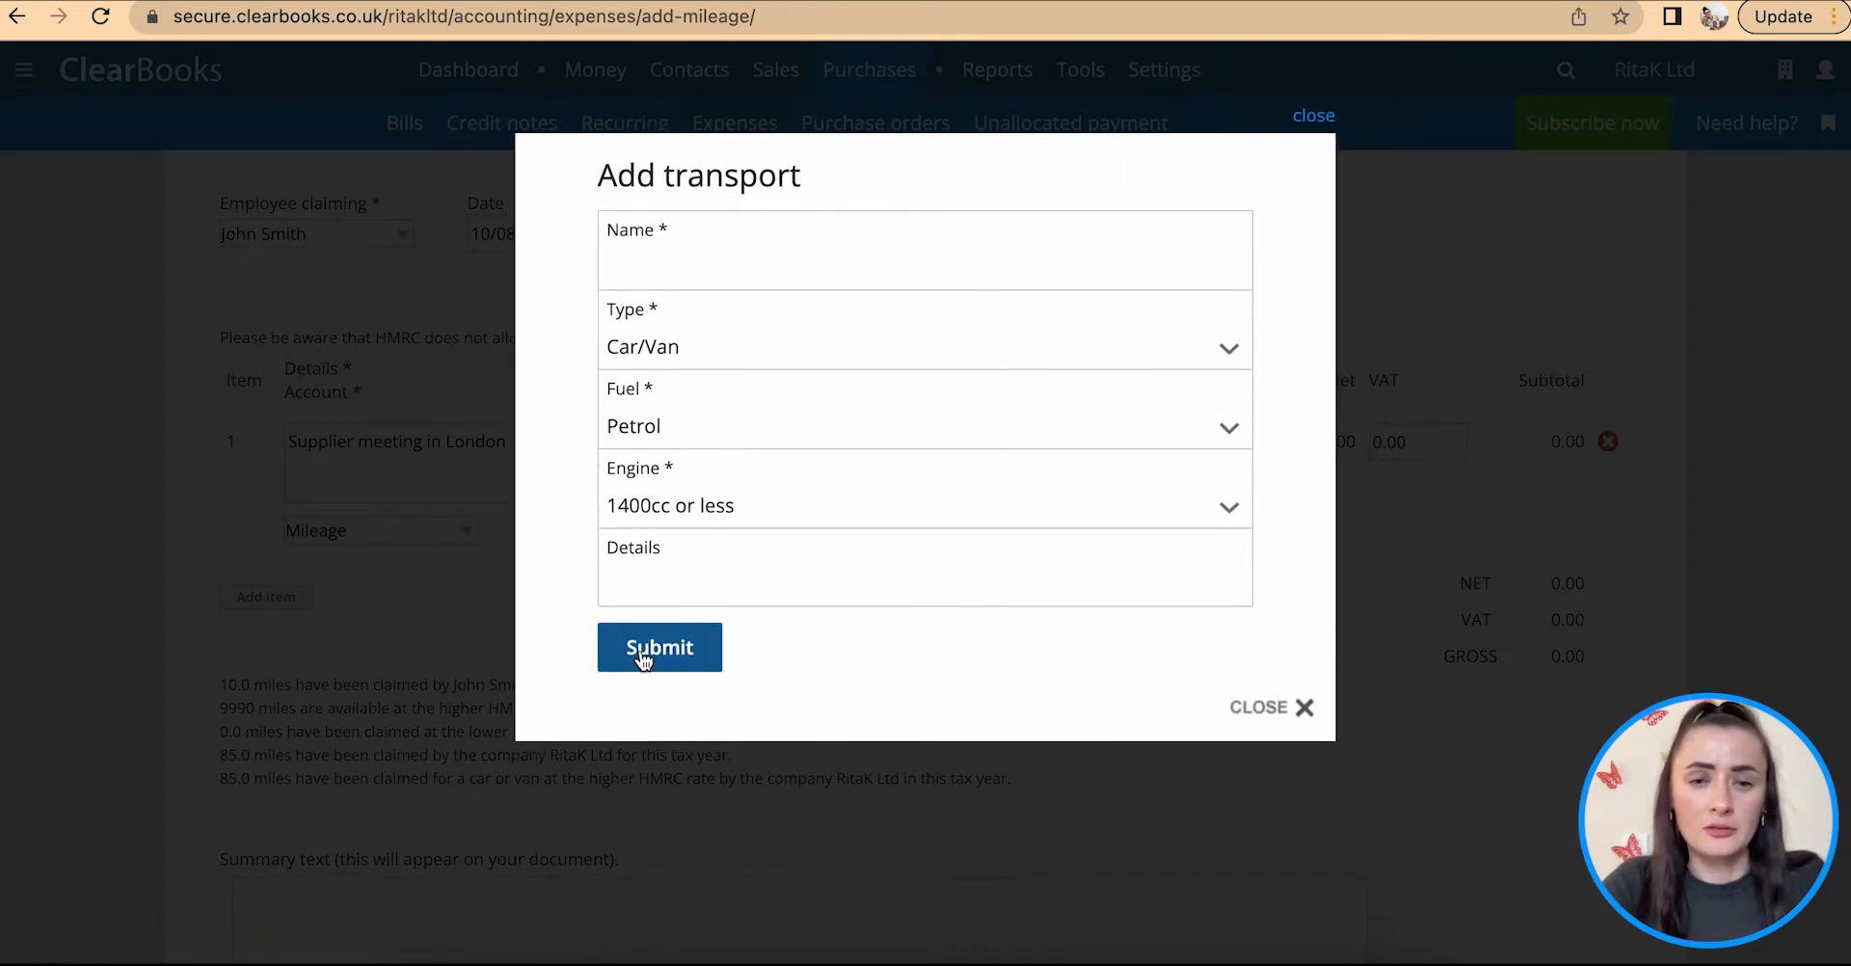
left_click(1269, 716)
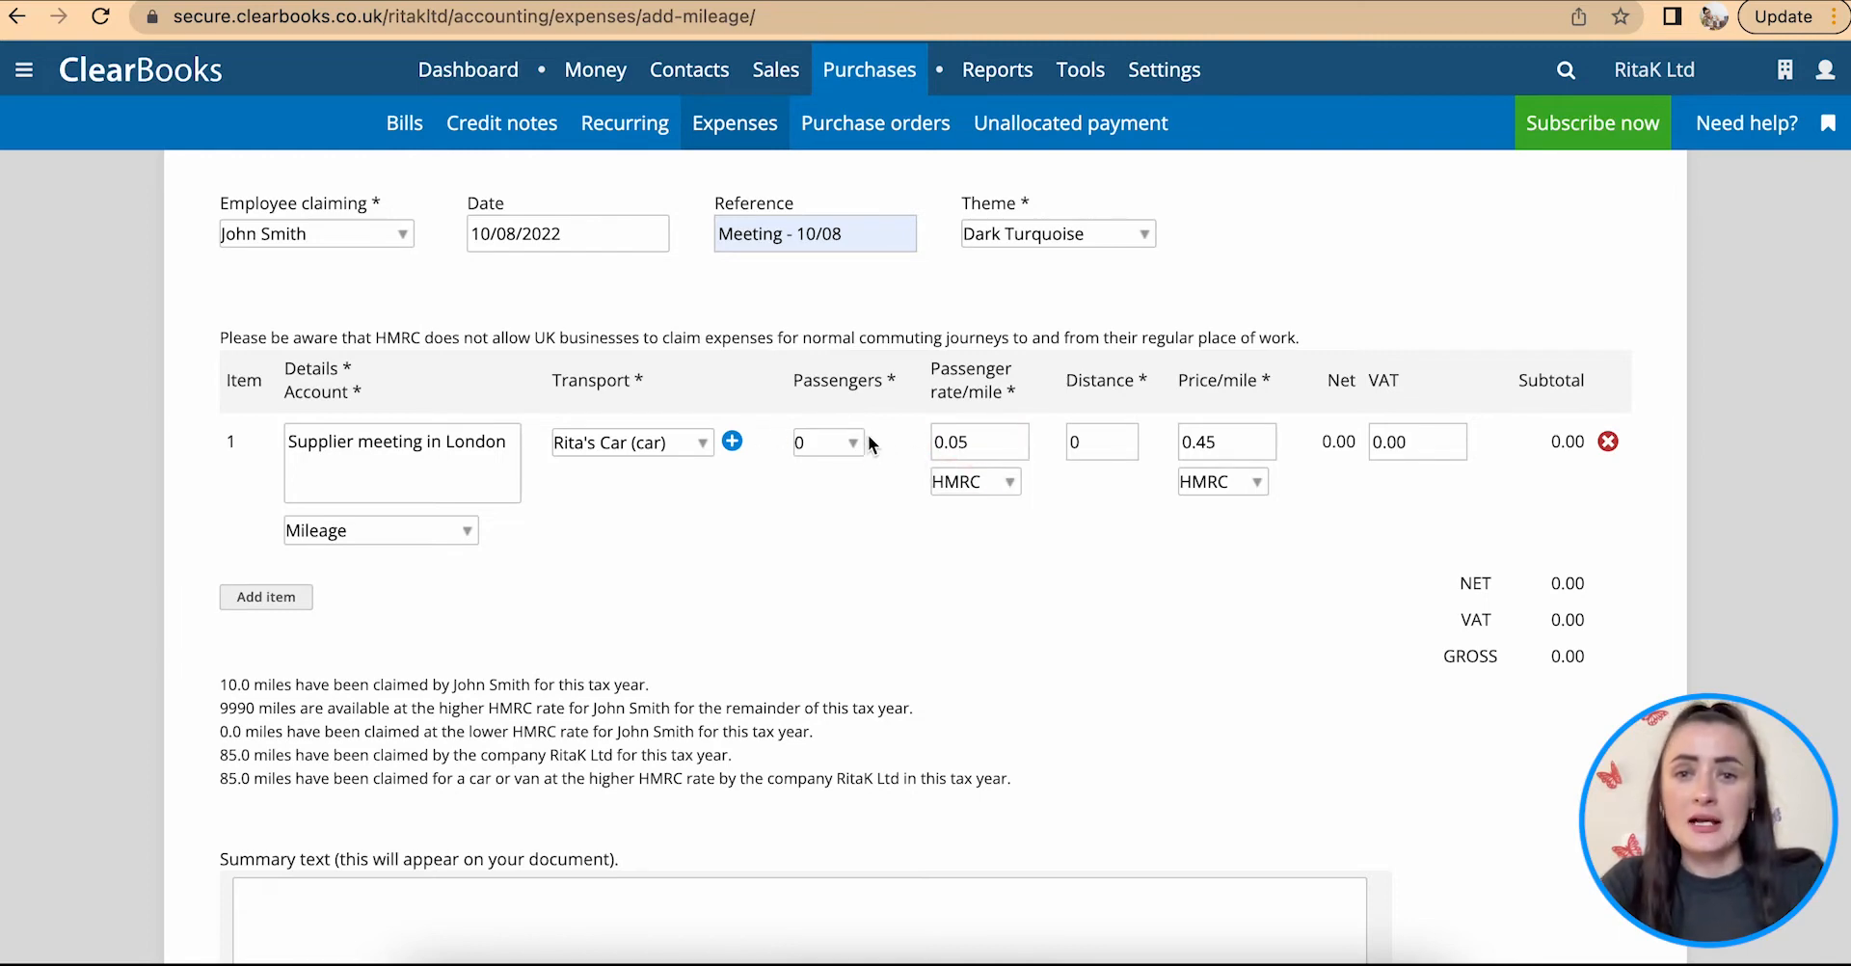
Step: Set the first item's distance to 11 miles and keep HMRC as the price-per-mile option
double_click(1110, 440)
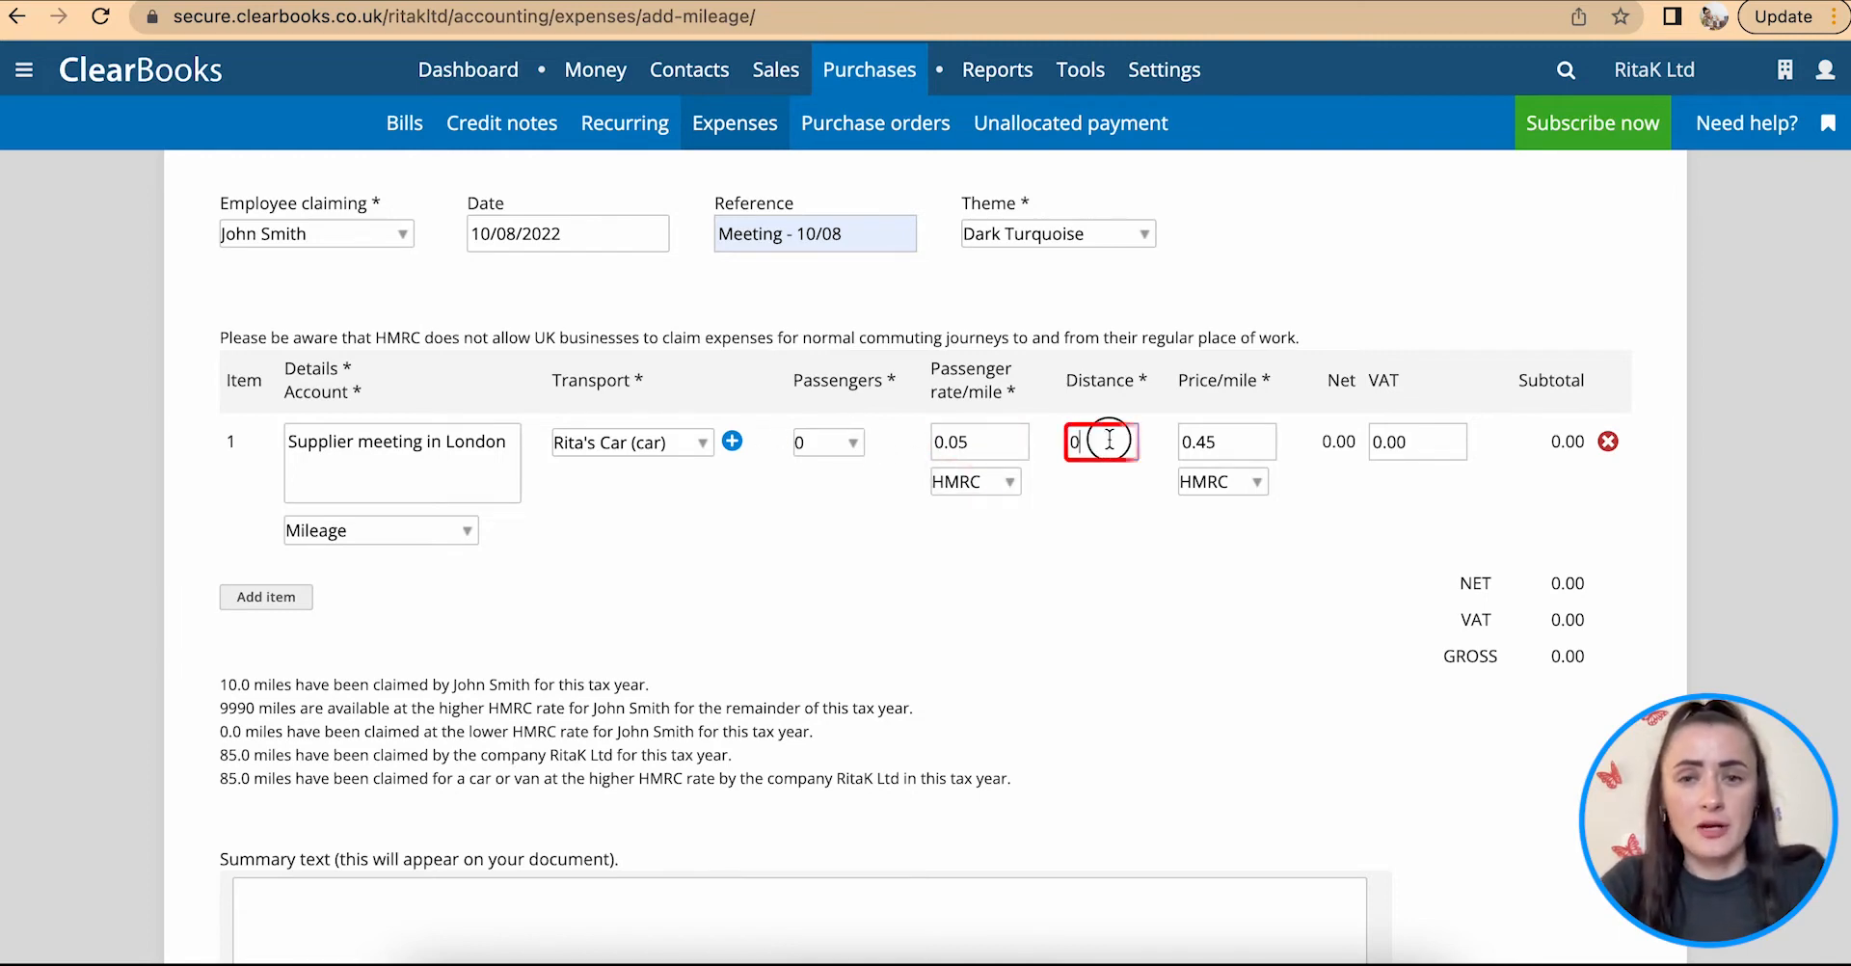
type("11")
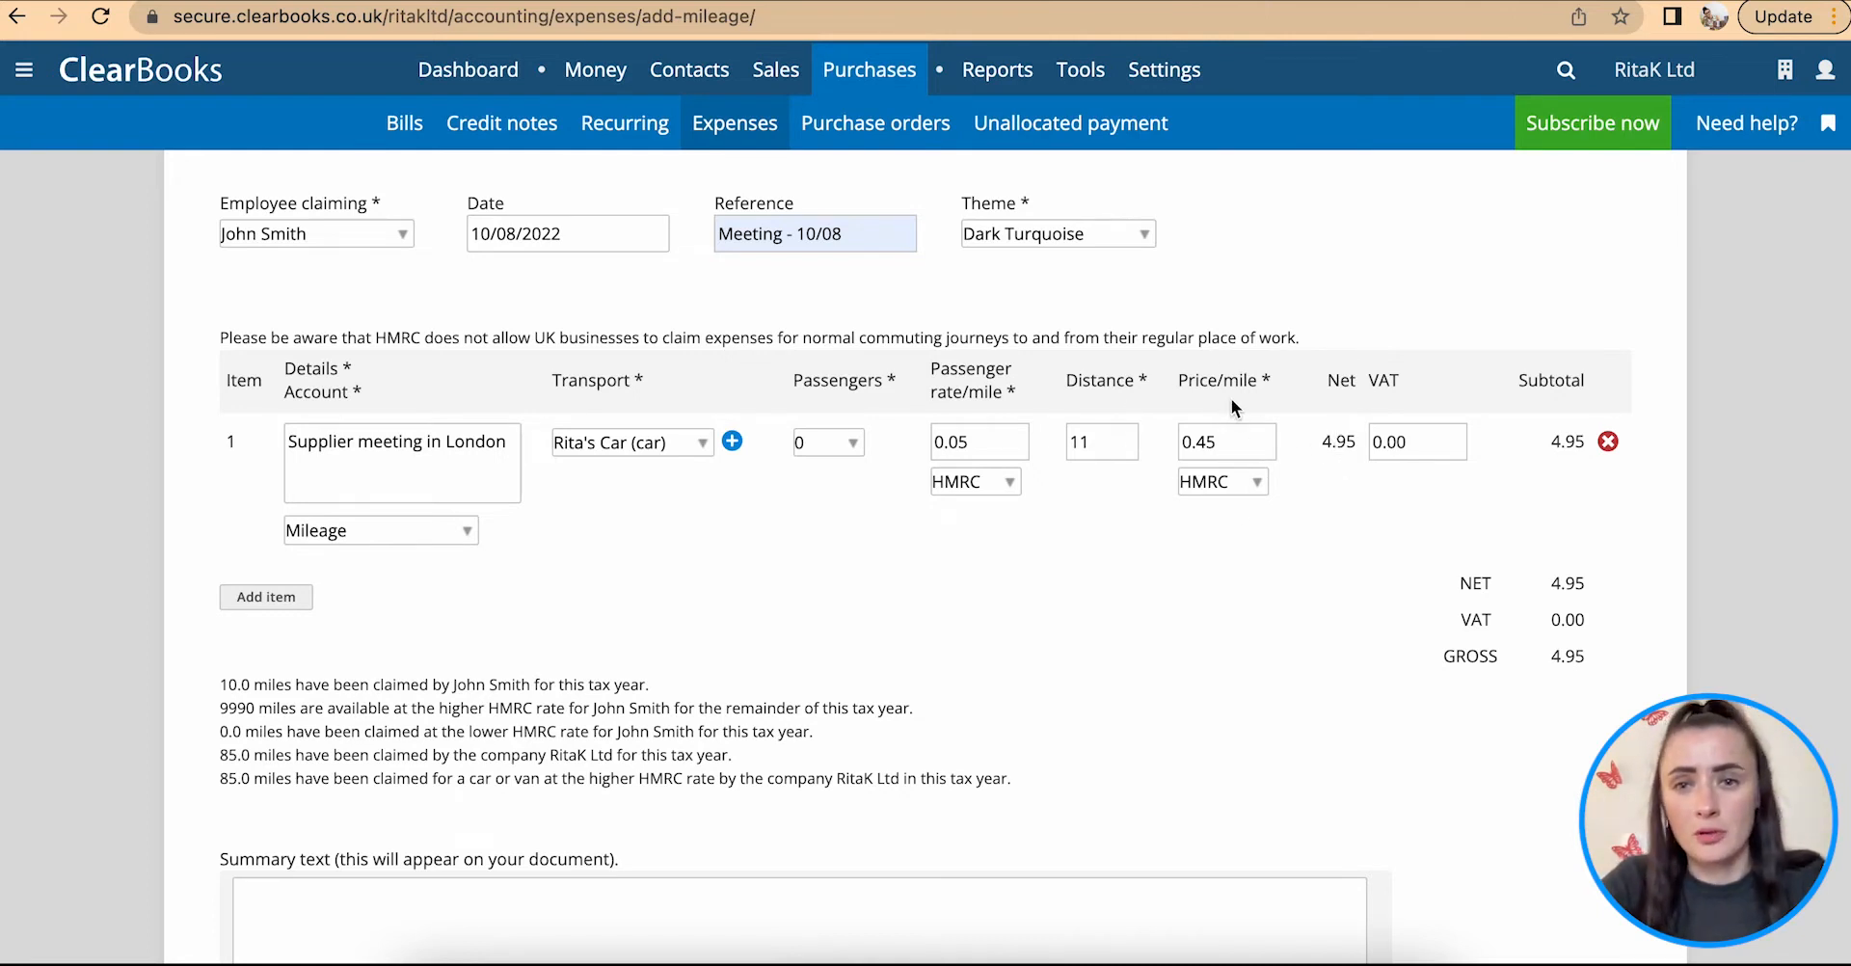
left_click(1258, 482)
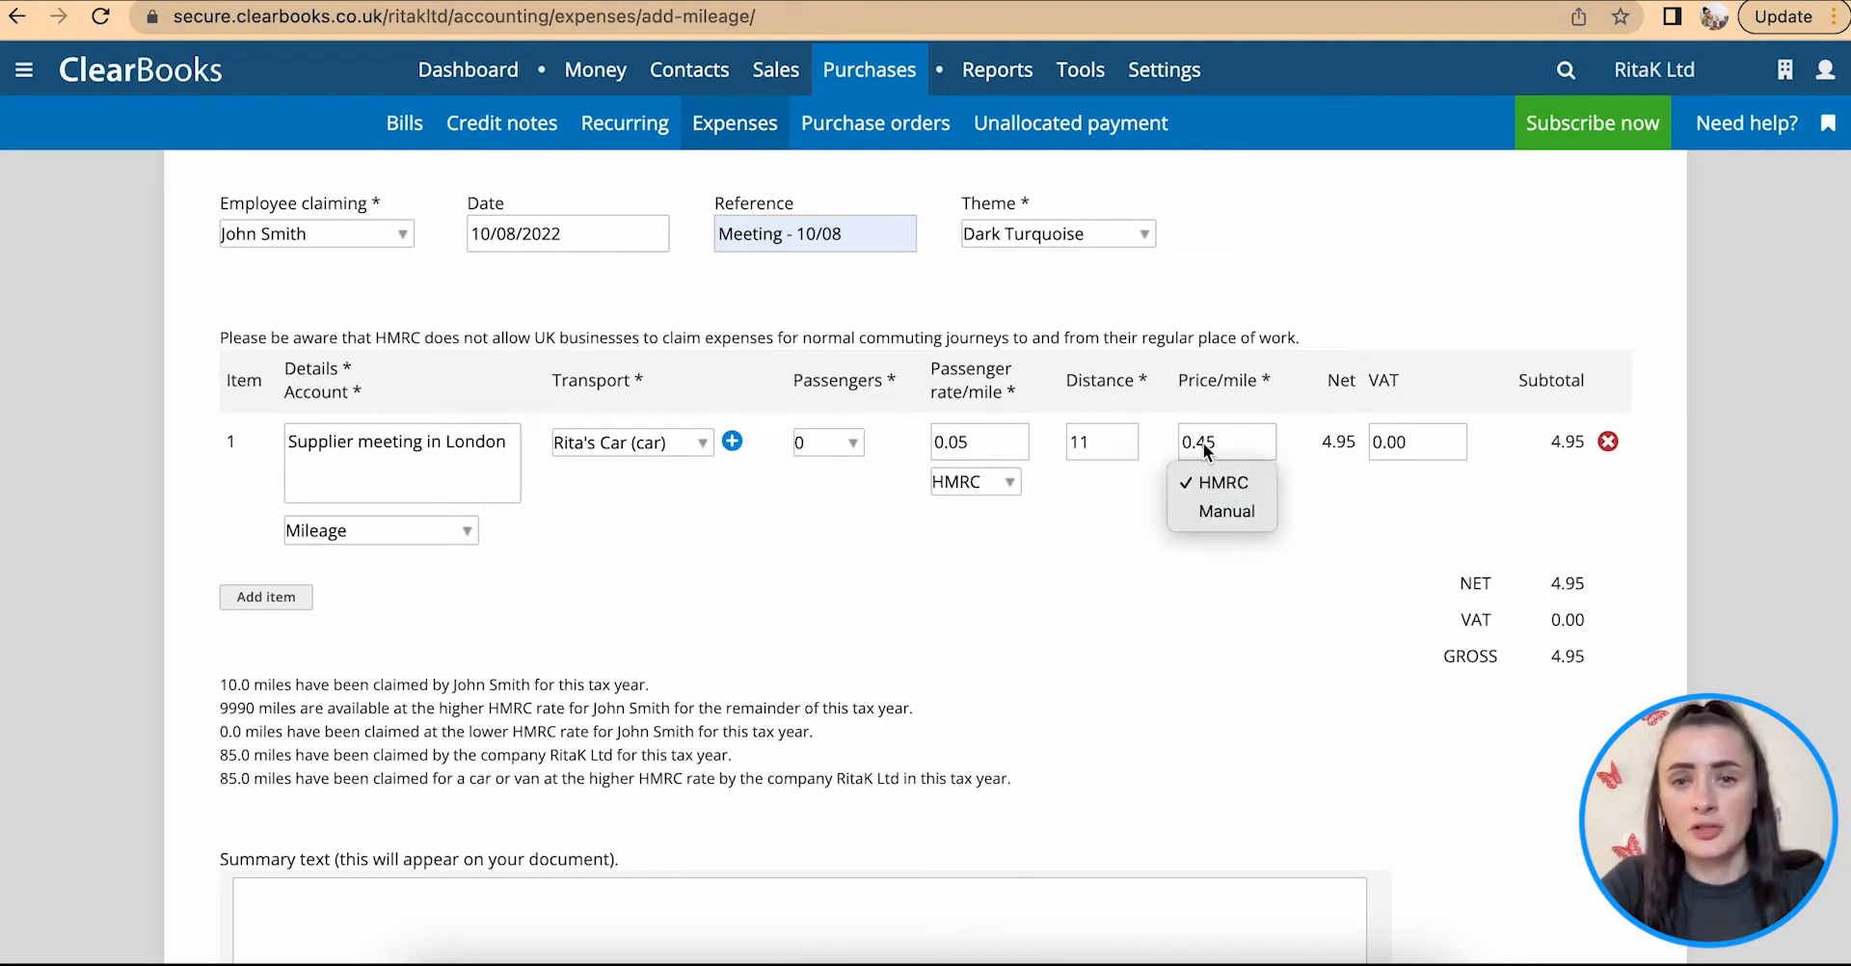
left_click(1244, 486)
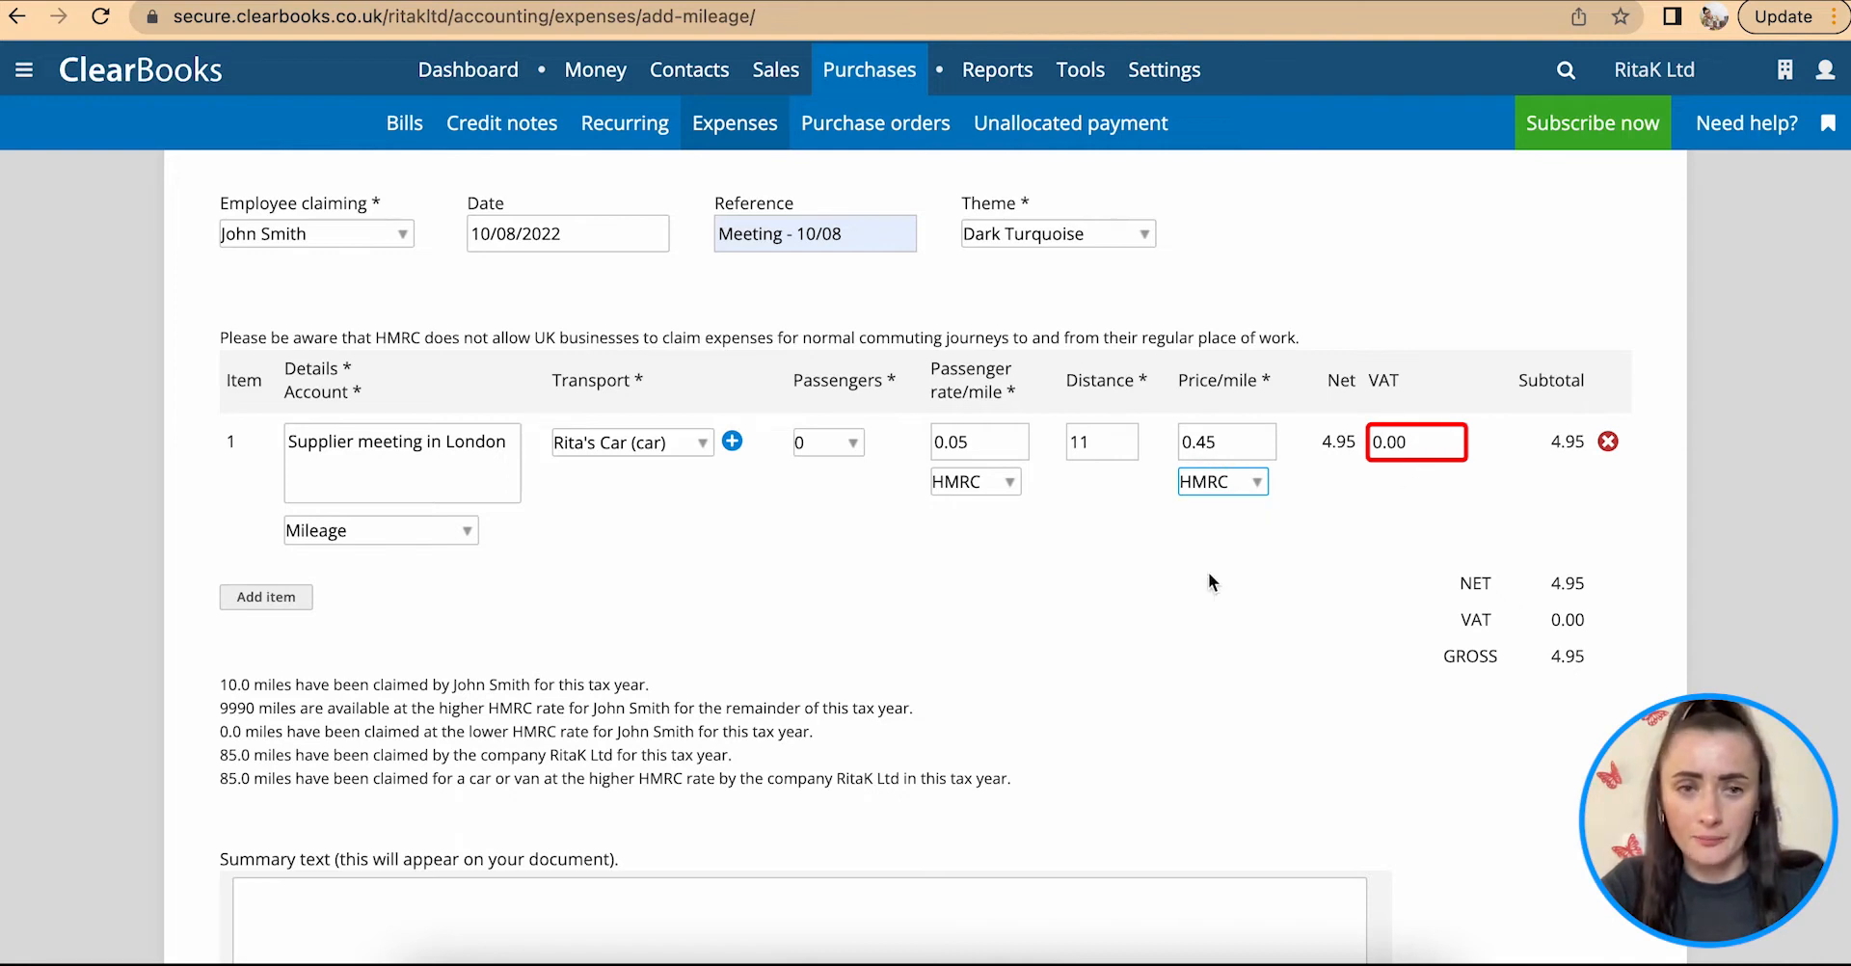
Step: Add a blank second item and remove it again, and submit the mileage claim for approval
left_click(264, 598)
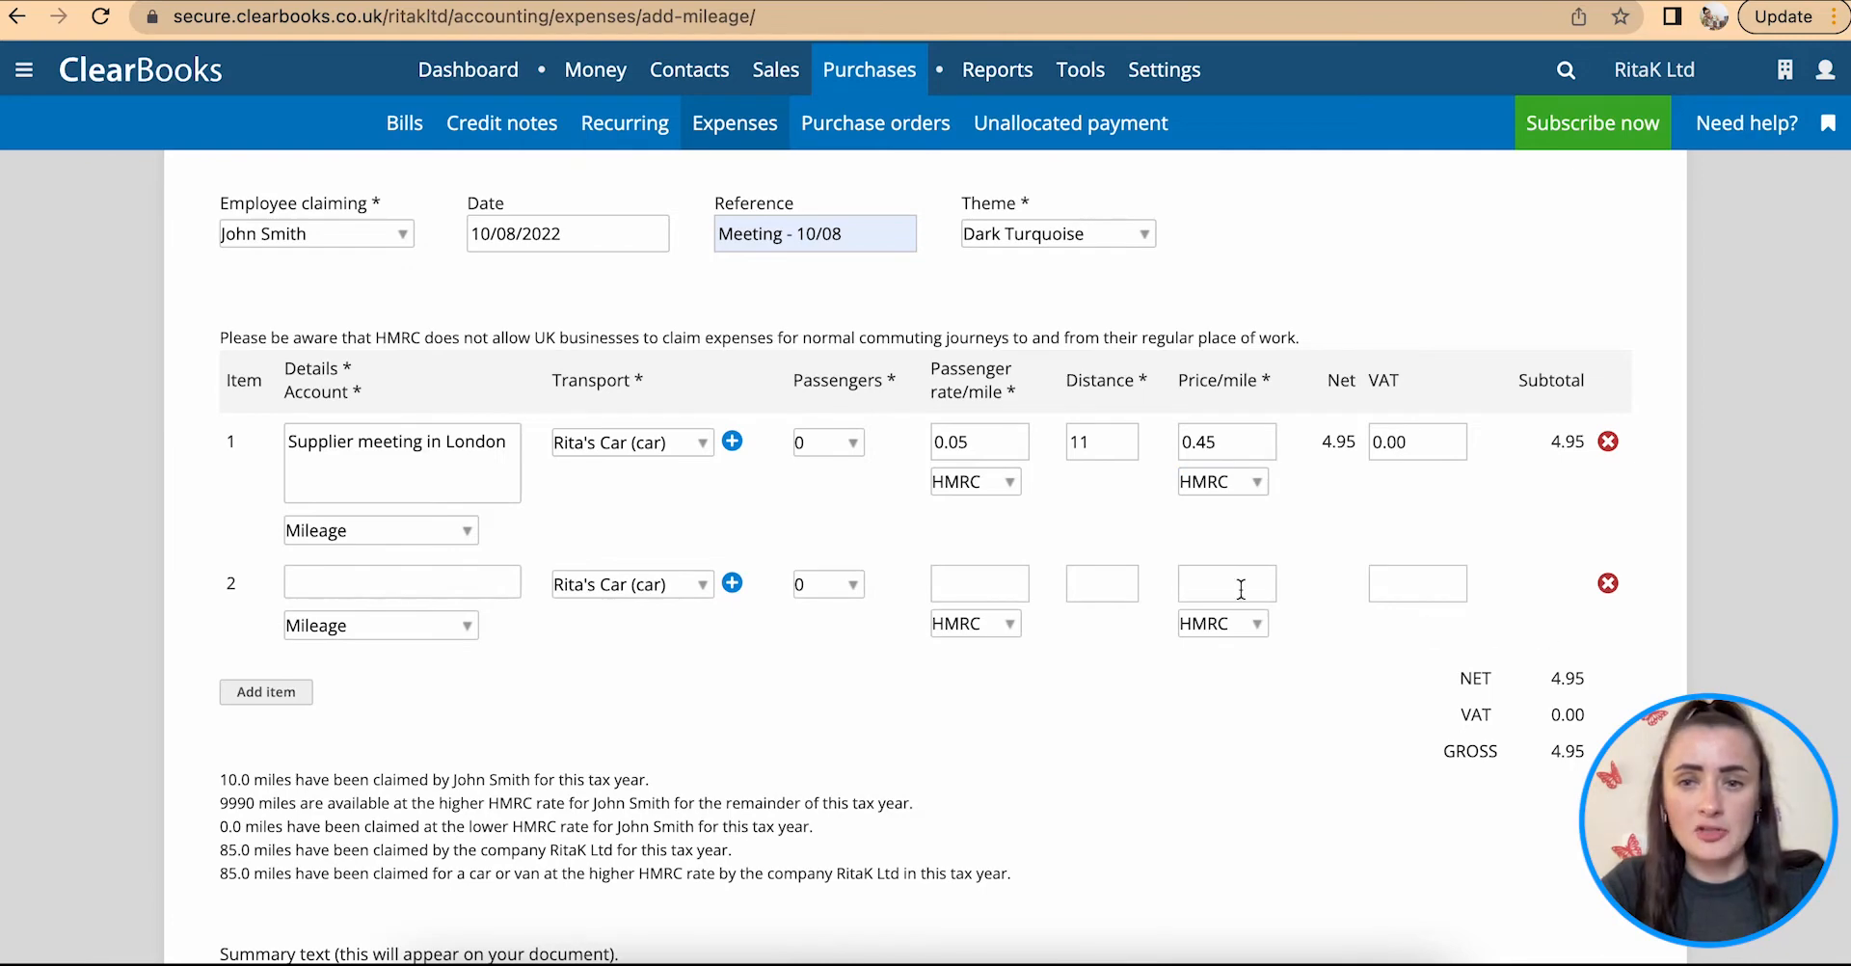
left_click(1608, 586)
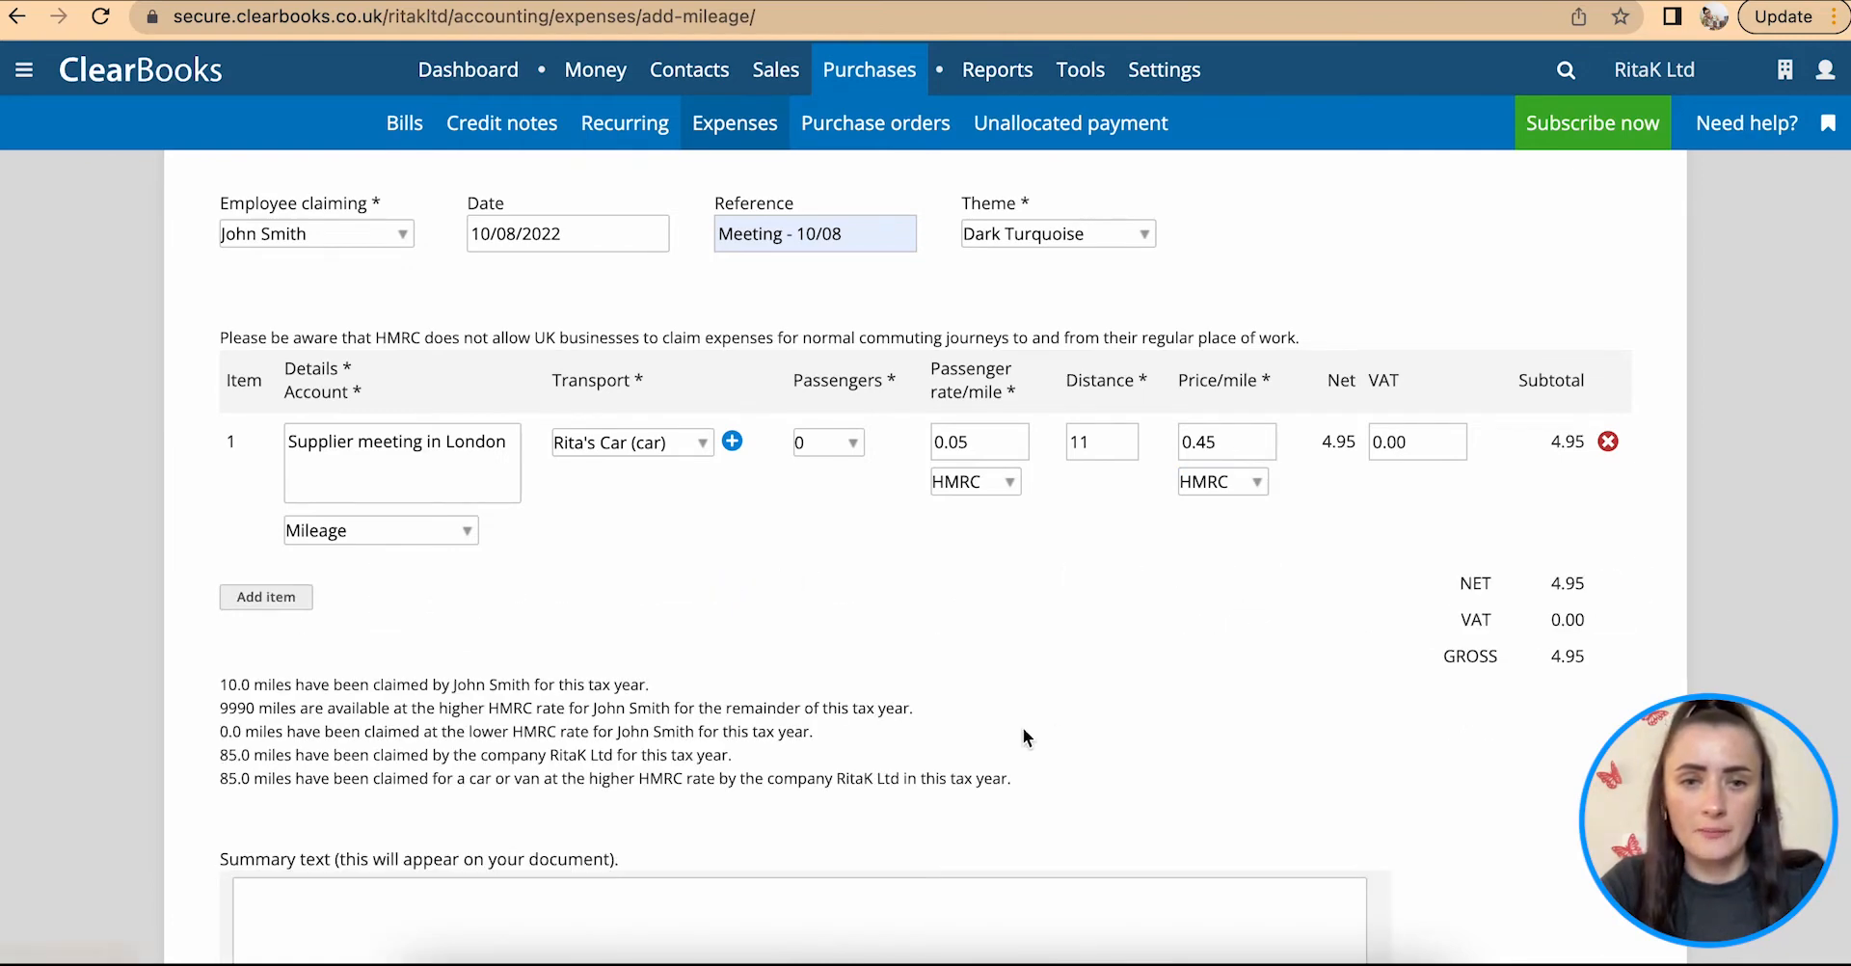
scroll(1022, 728, "down", 3)
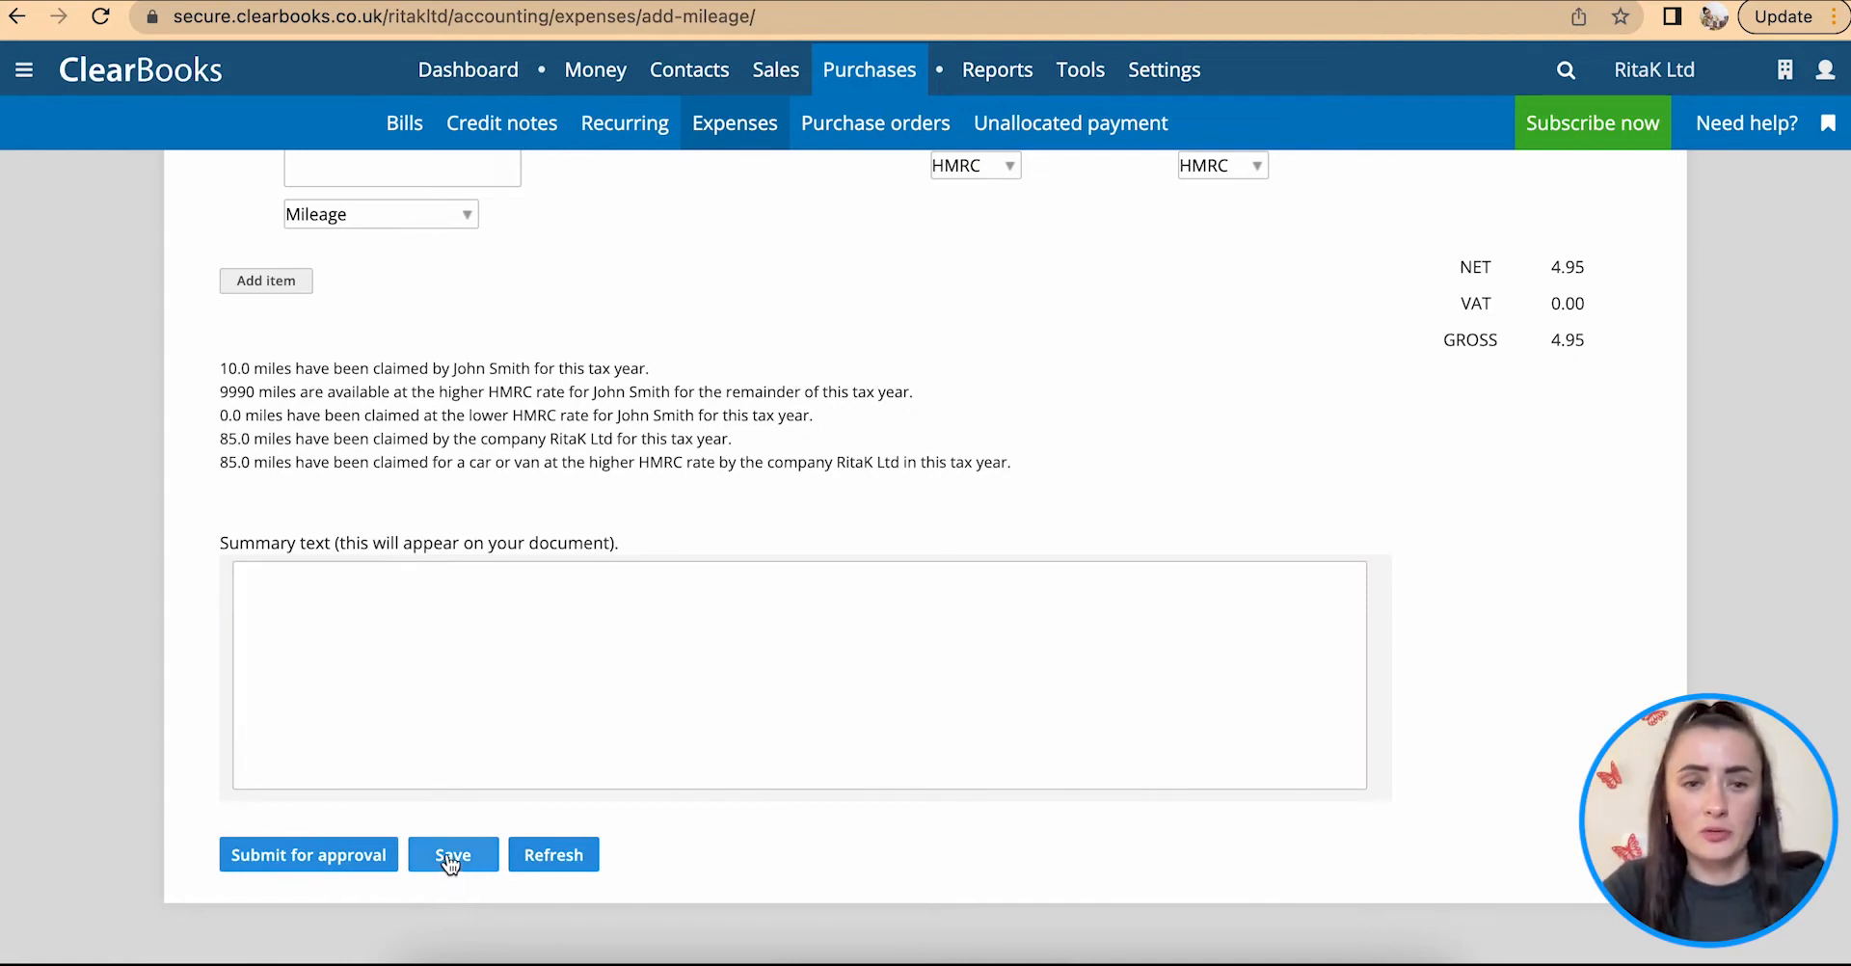
left_click(290, 856)
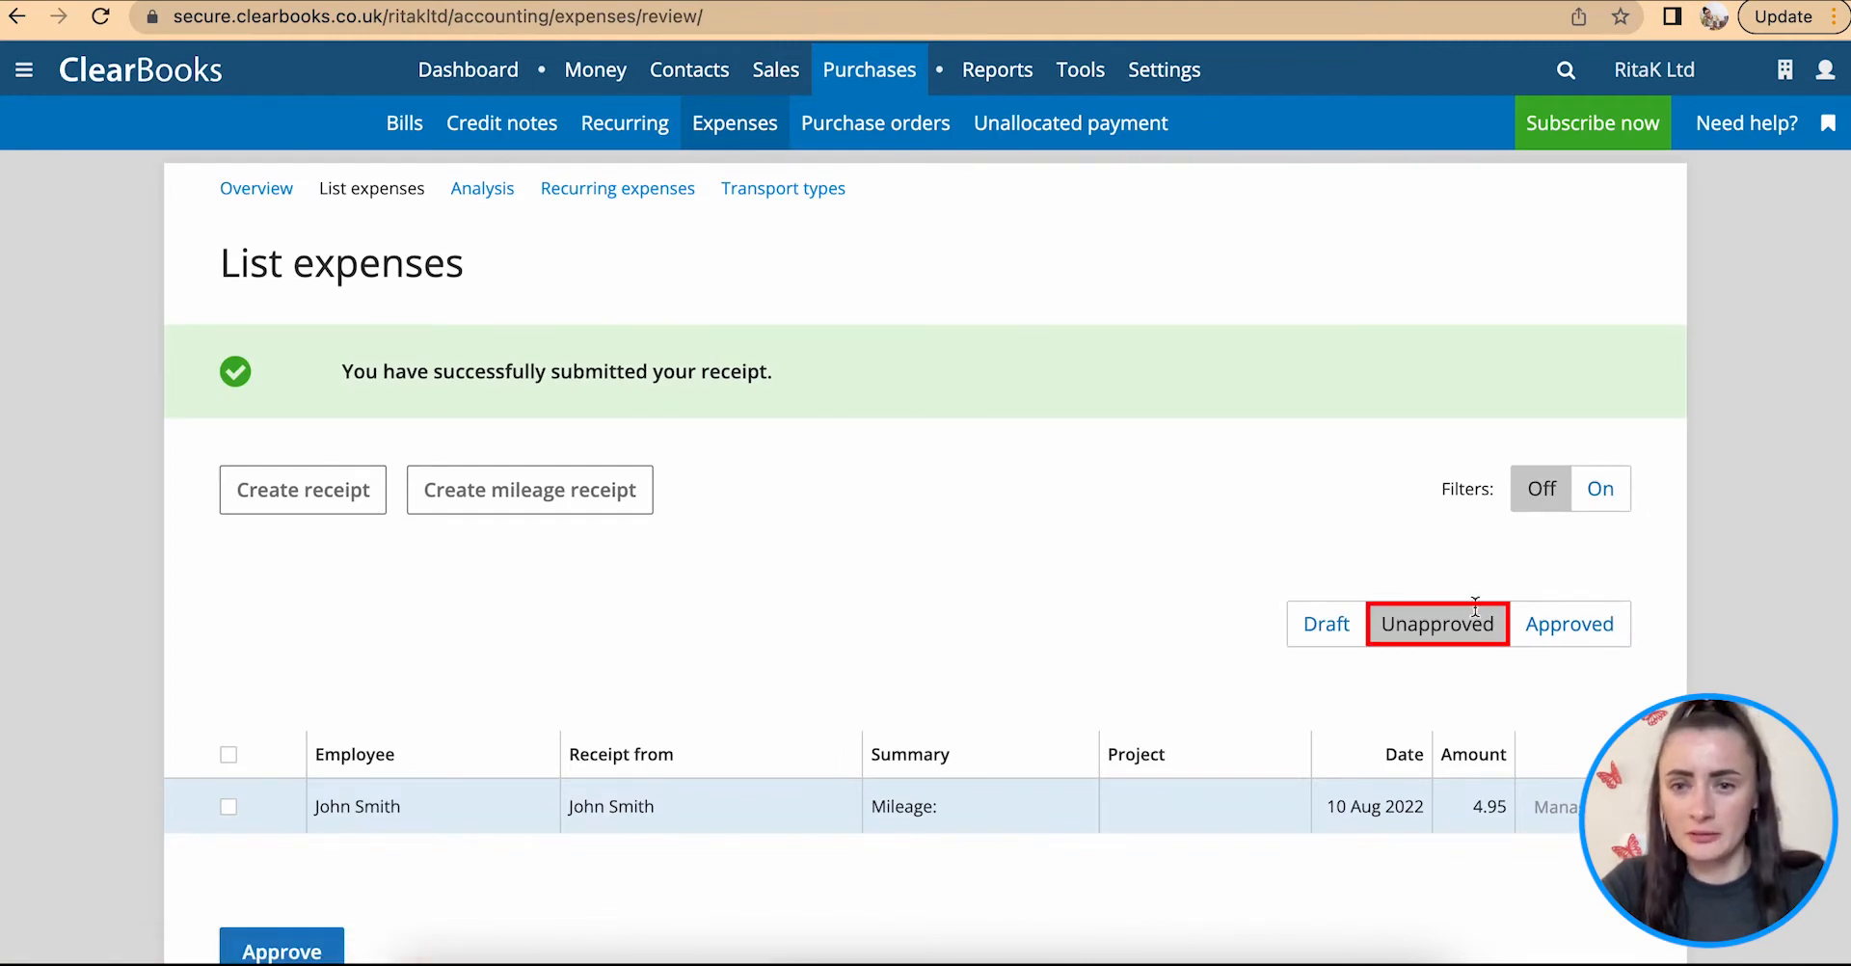
Step: Upload "Expense - Fuel 4.79.jpg" as a scan for the unapproved mileage receipt and attach it
scroll(1171, 702, "down", 2)
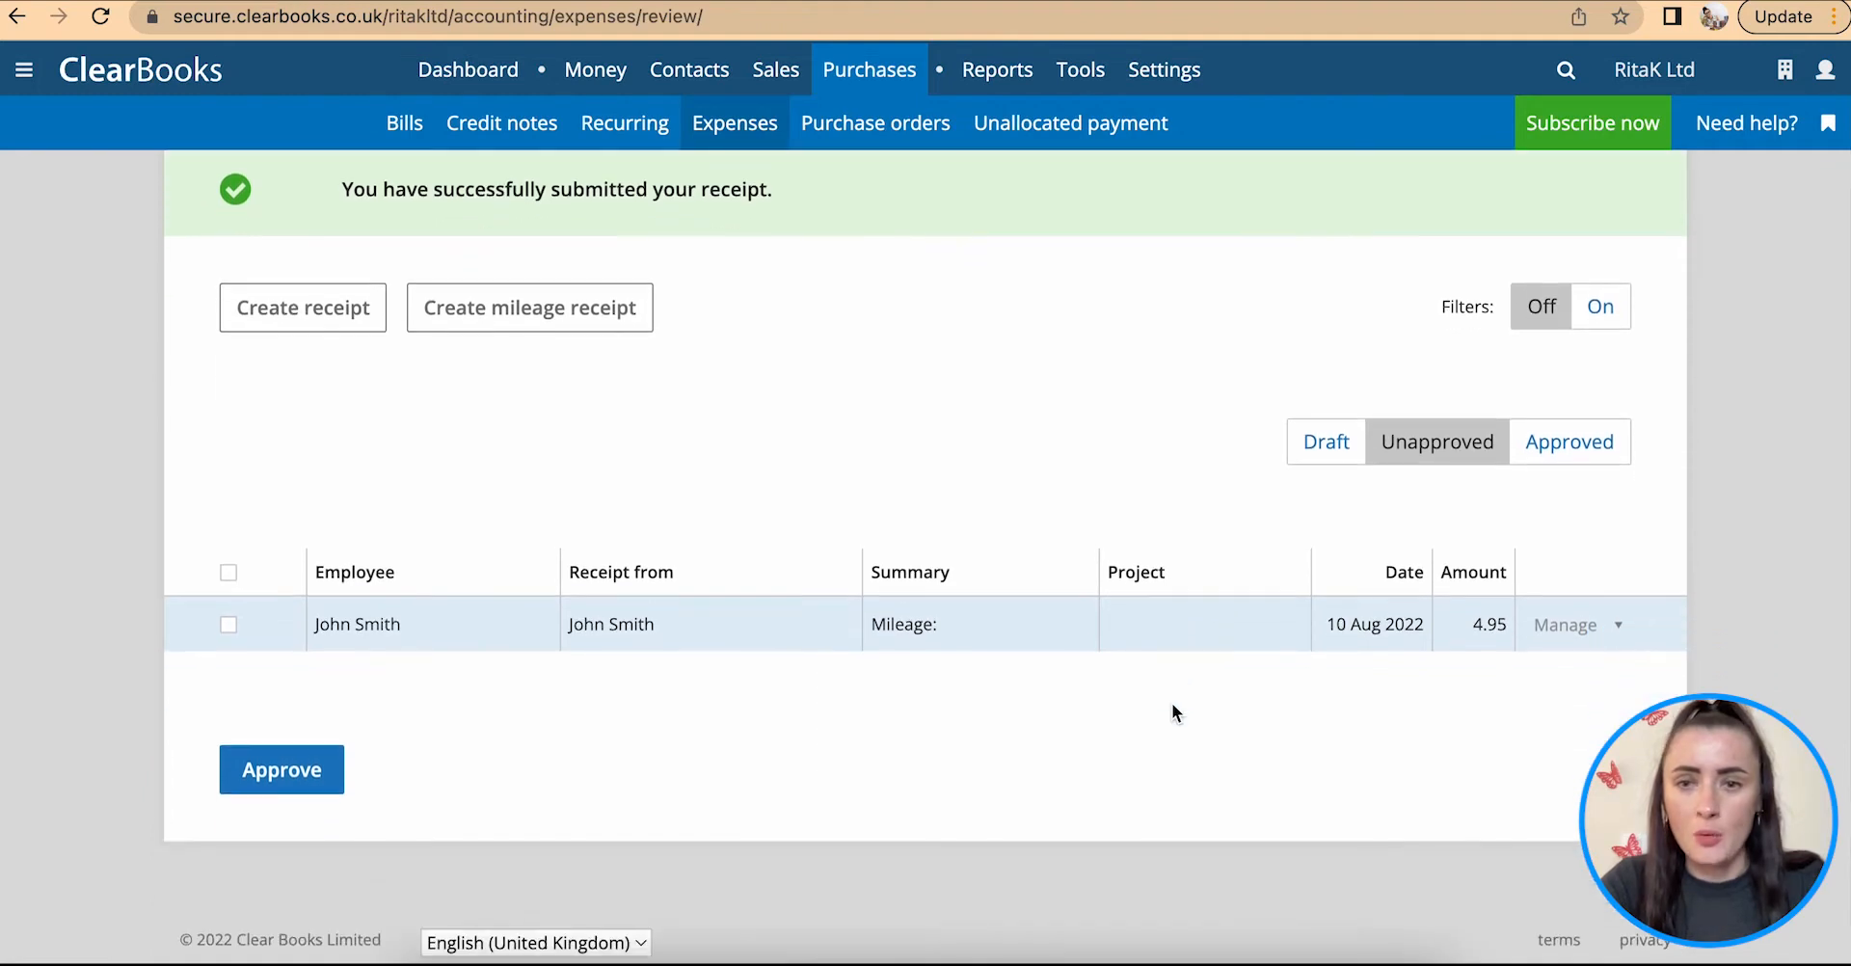
left_click(1570, 625)
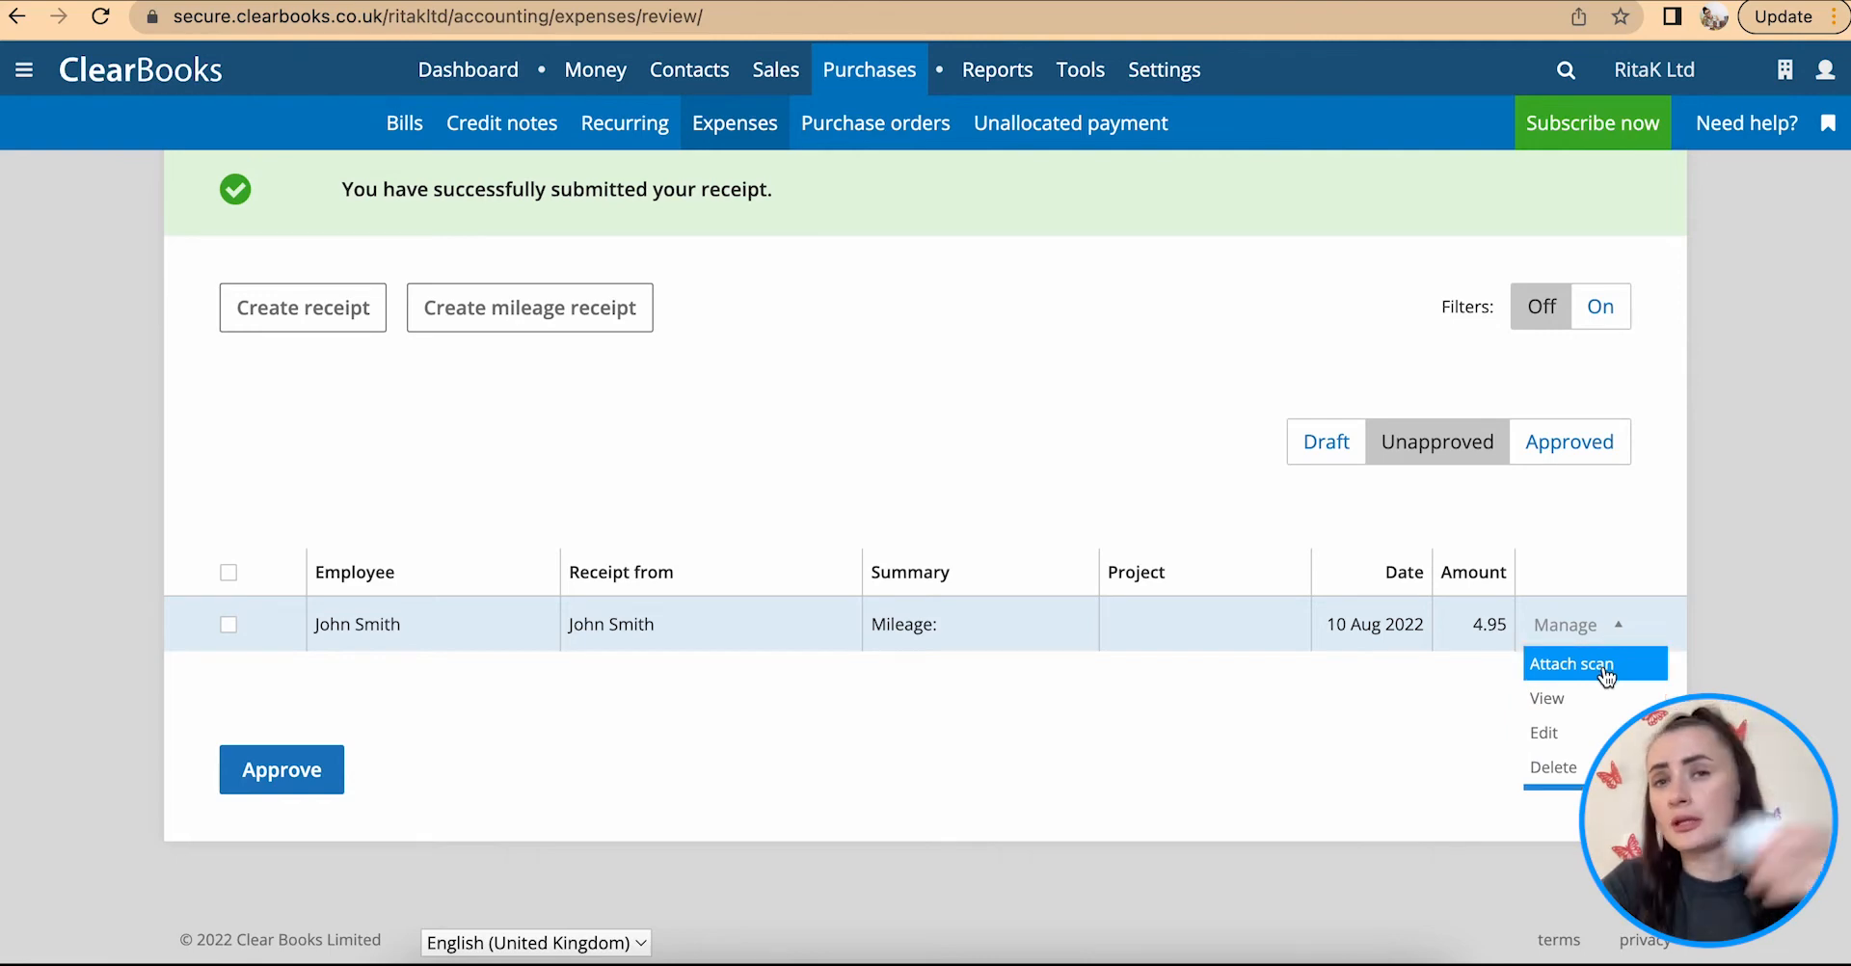
left_click(1605, 673)
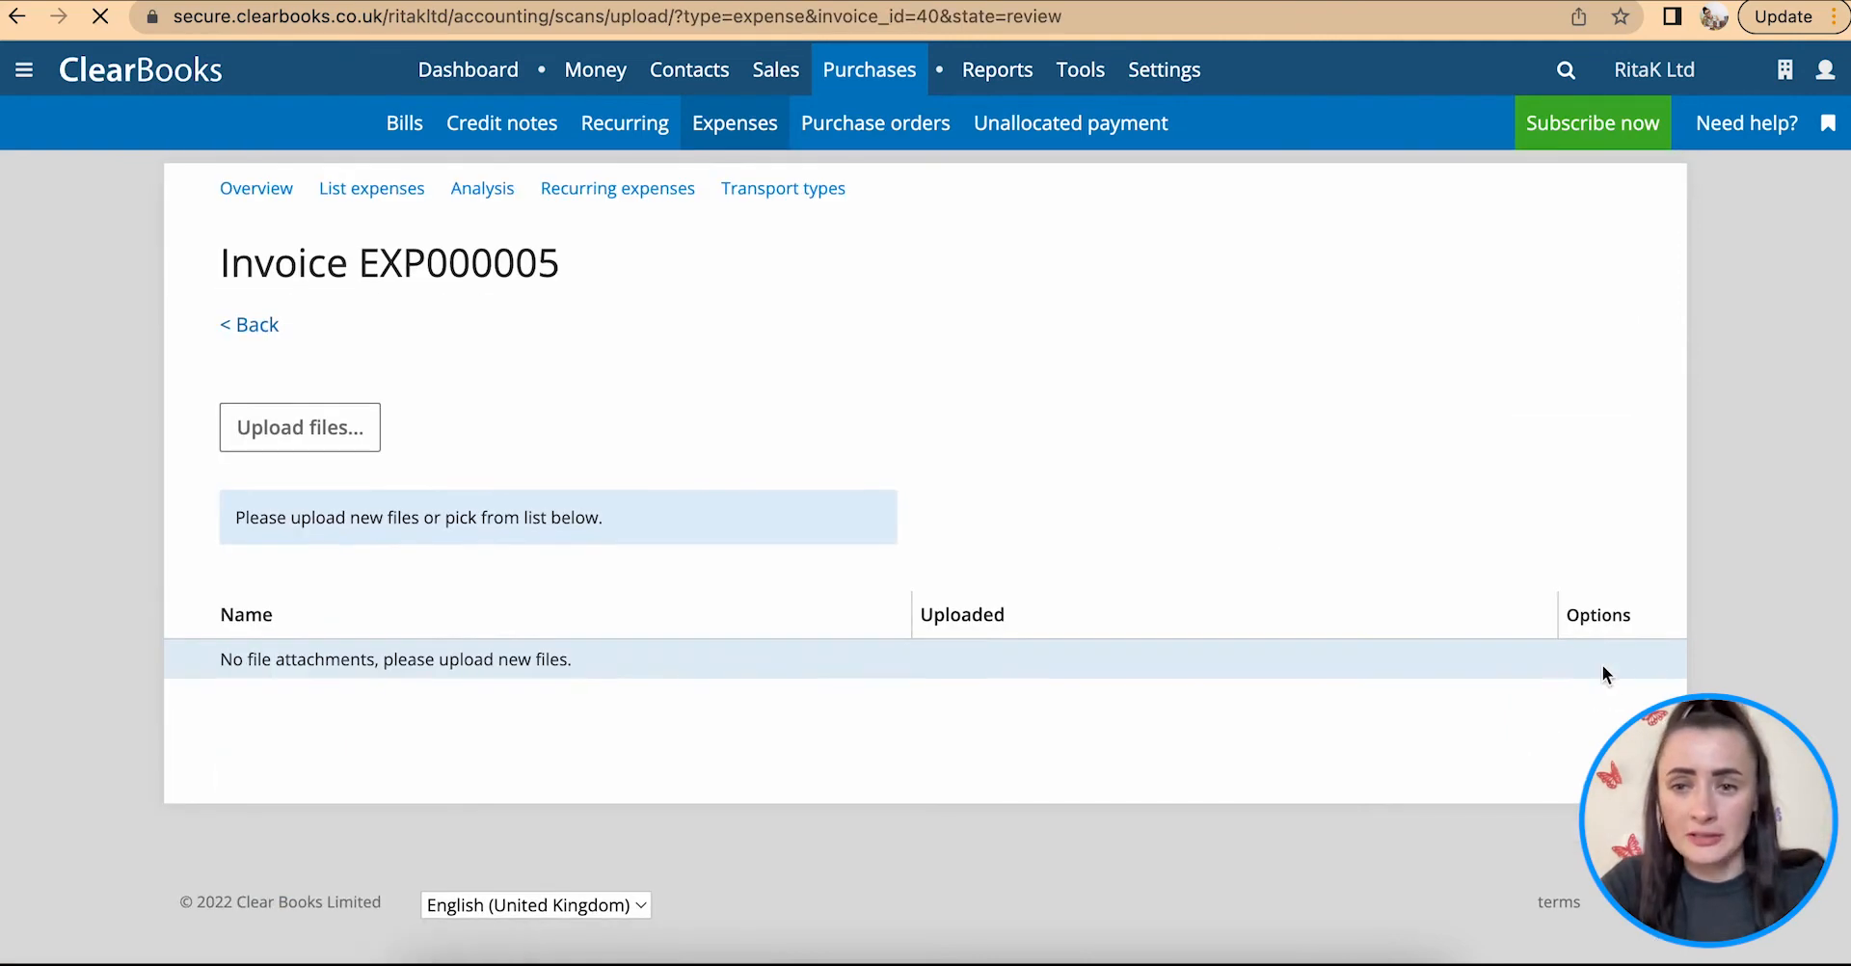
left_click(294, 427)
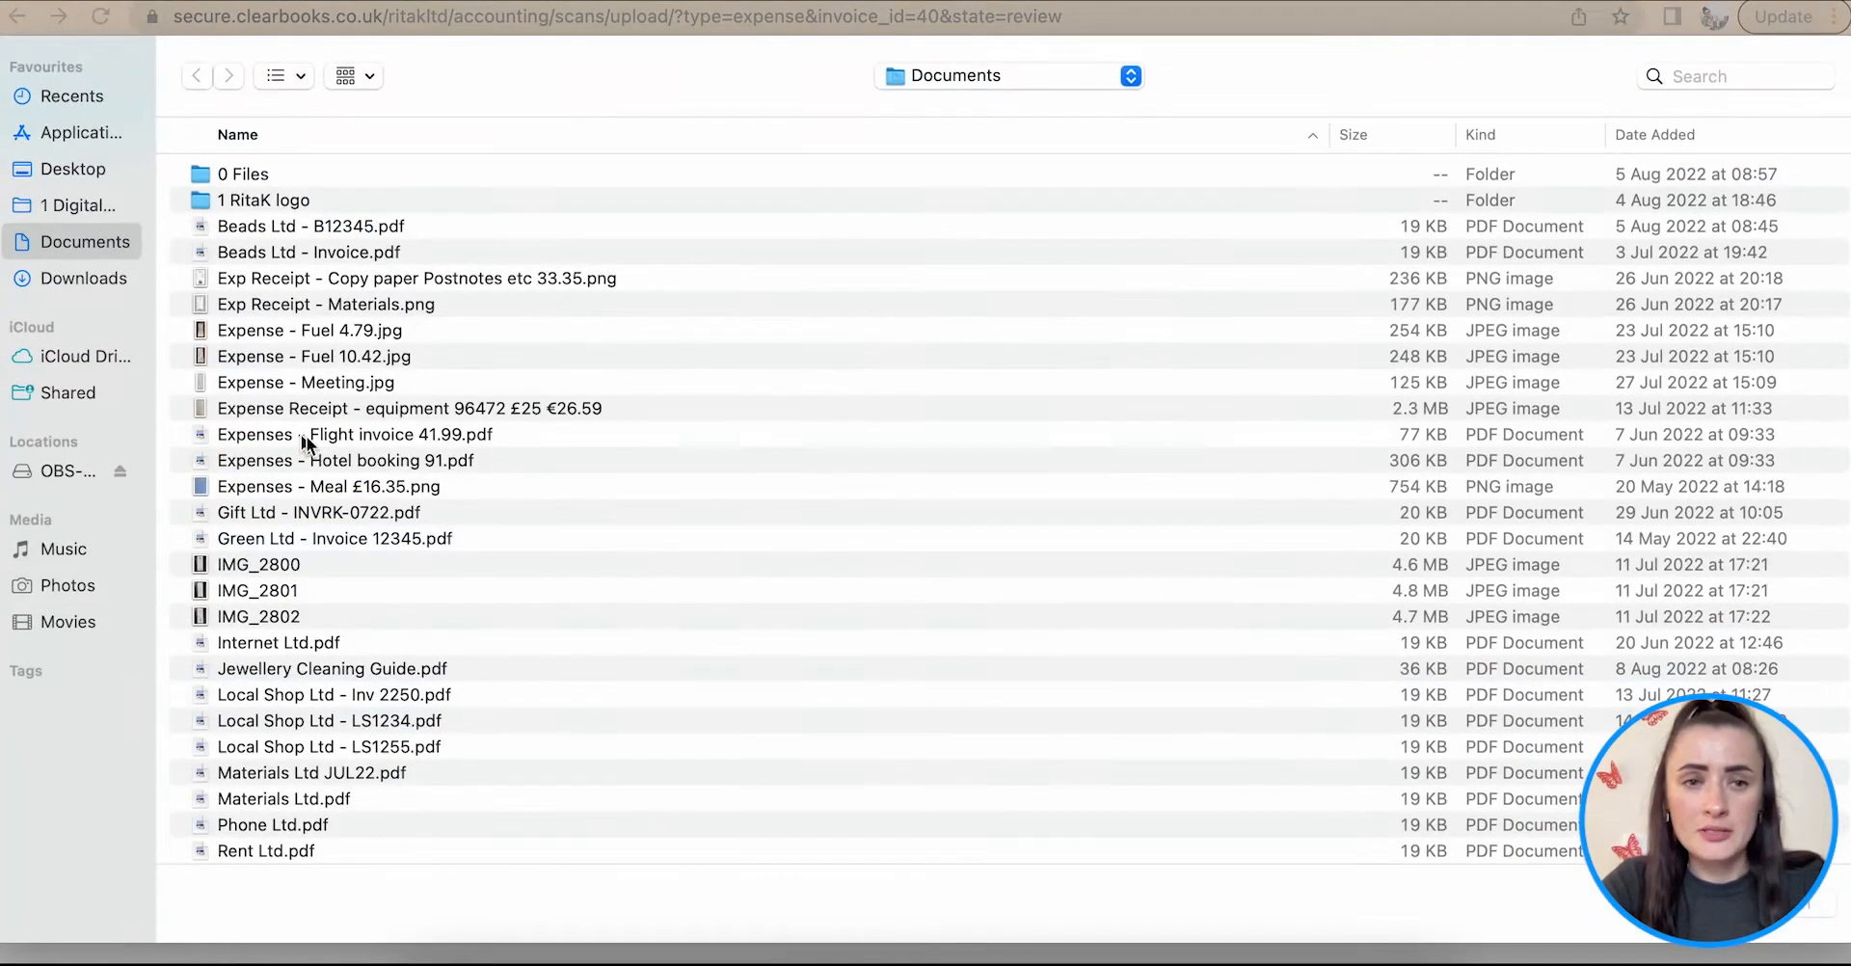
left_click(345, 329)
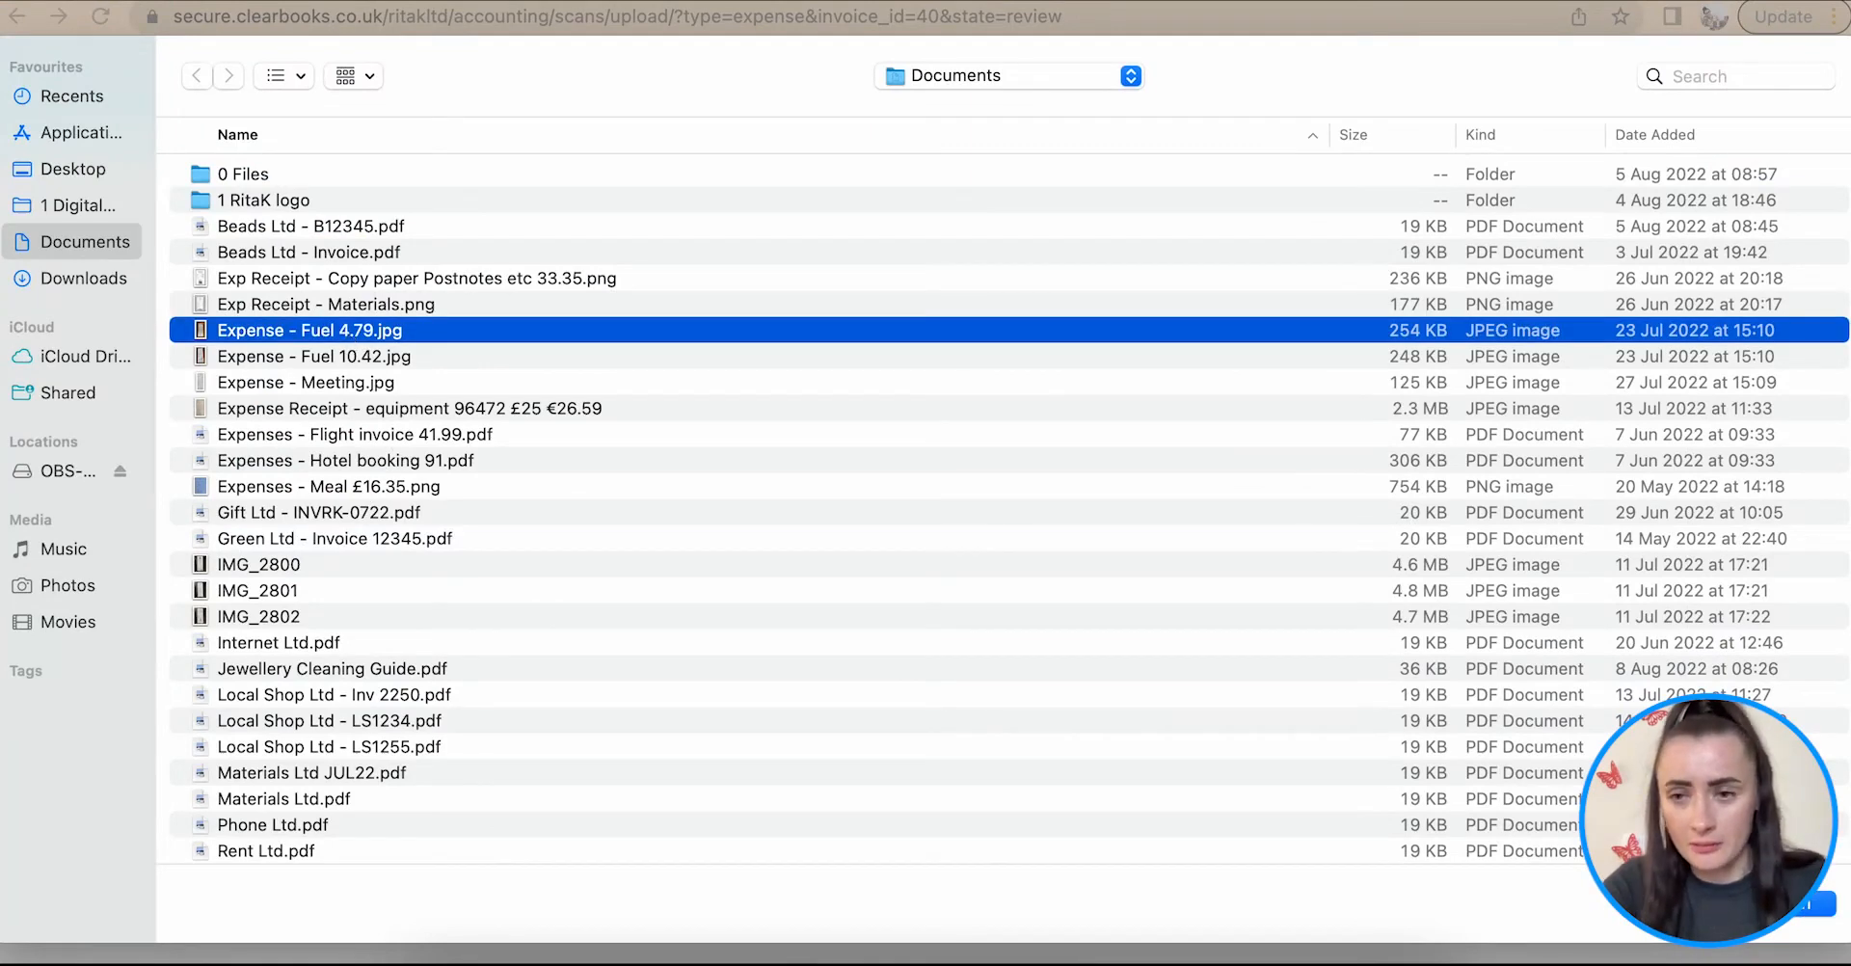
left_click(1797, 906)
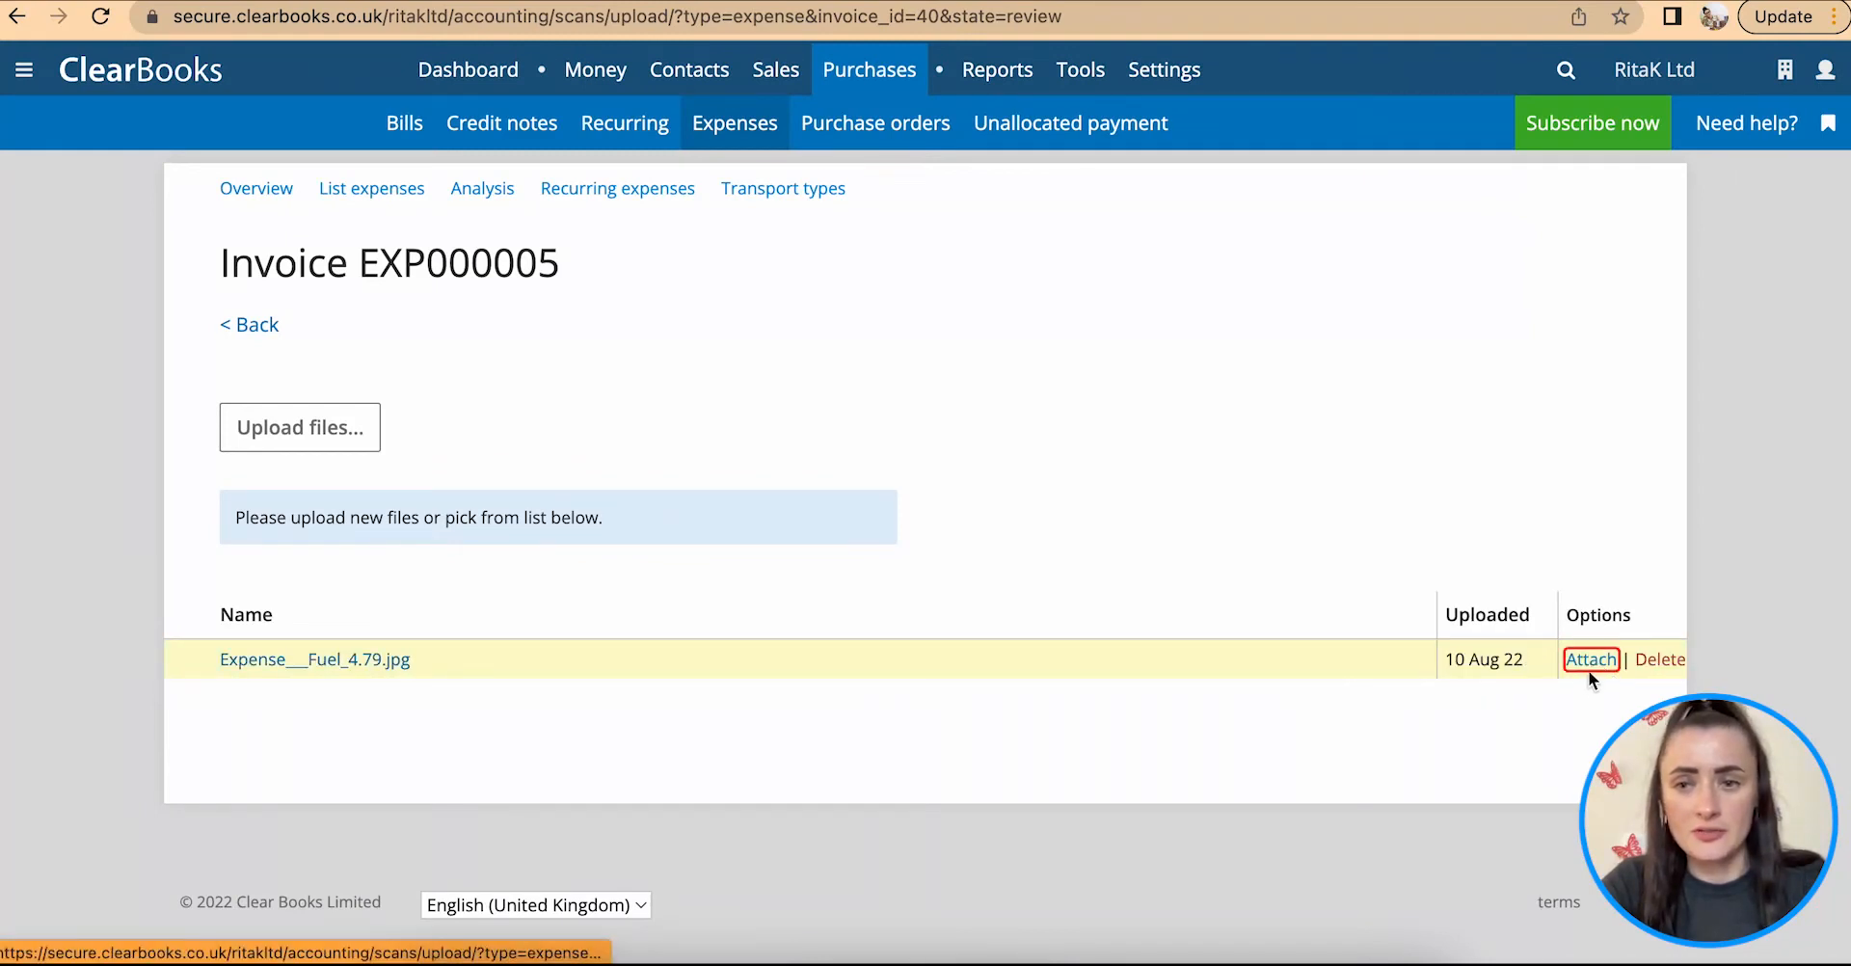
left_click(1590, 667)
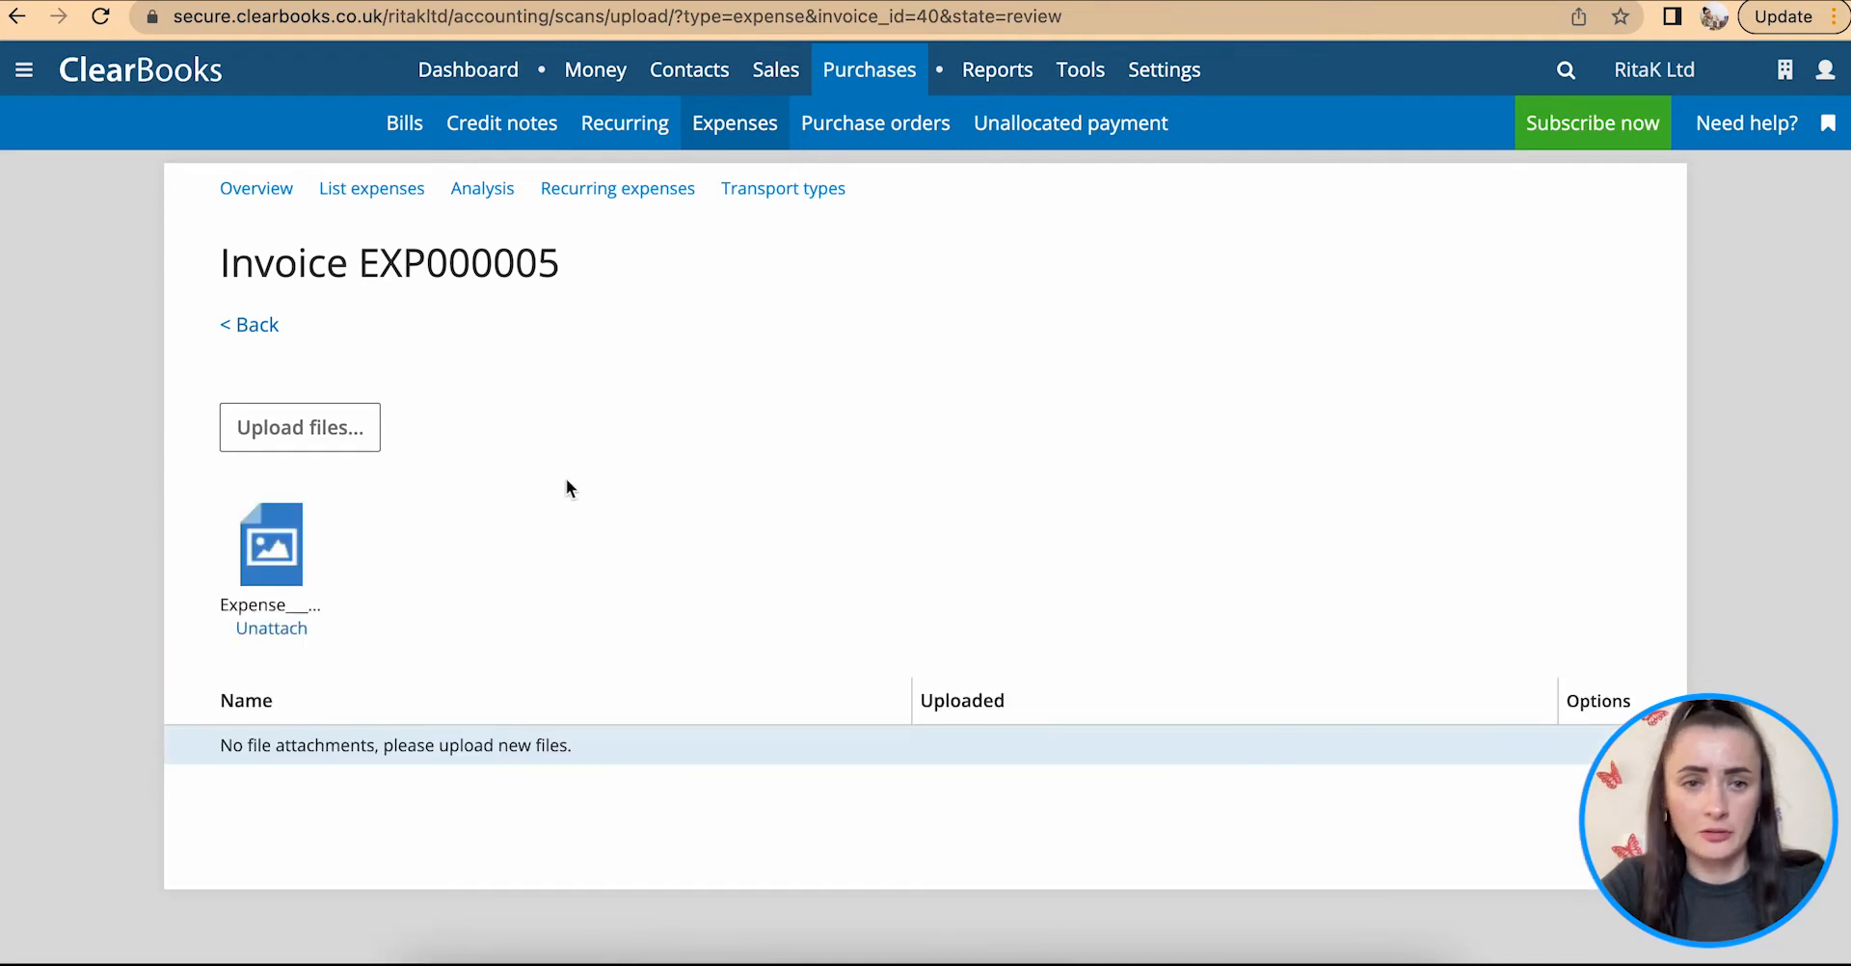
Step: Return from the attachments and view the submitted mileage receipt, reviewing its details, line item and totals
left_click(271, 340)
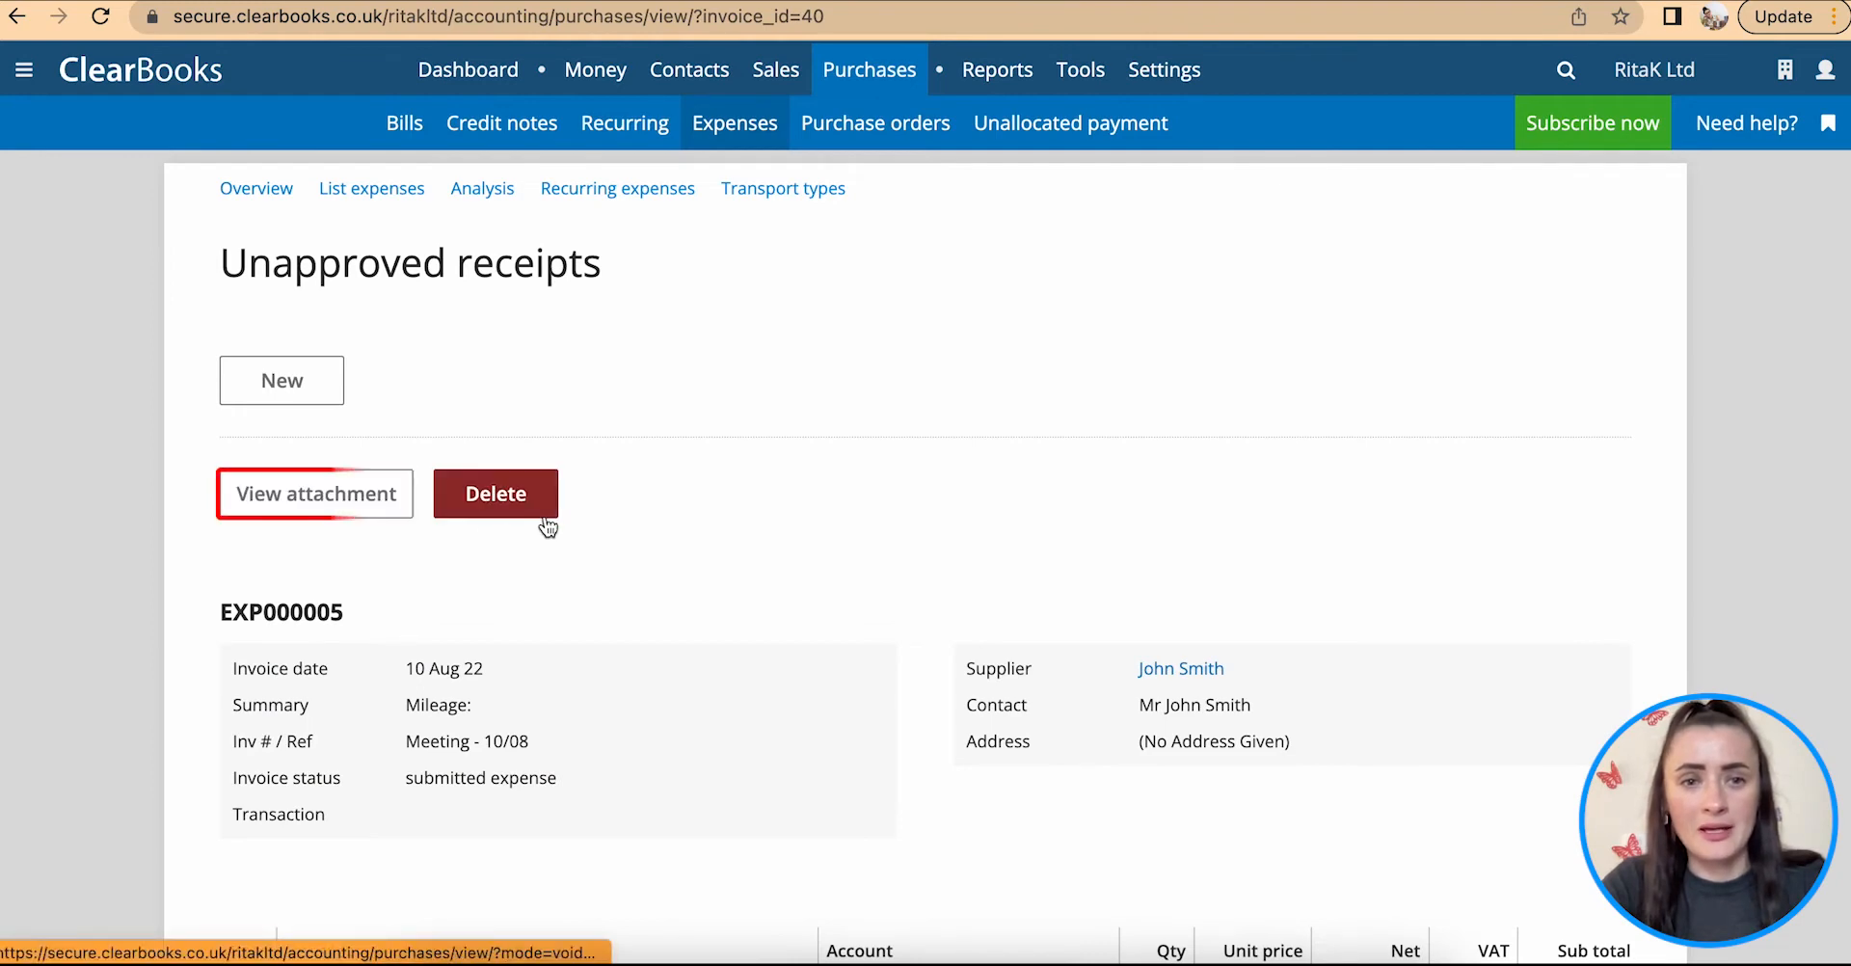
scroll(546, 525, "down", 5)
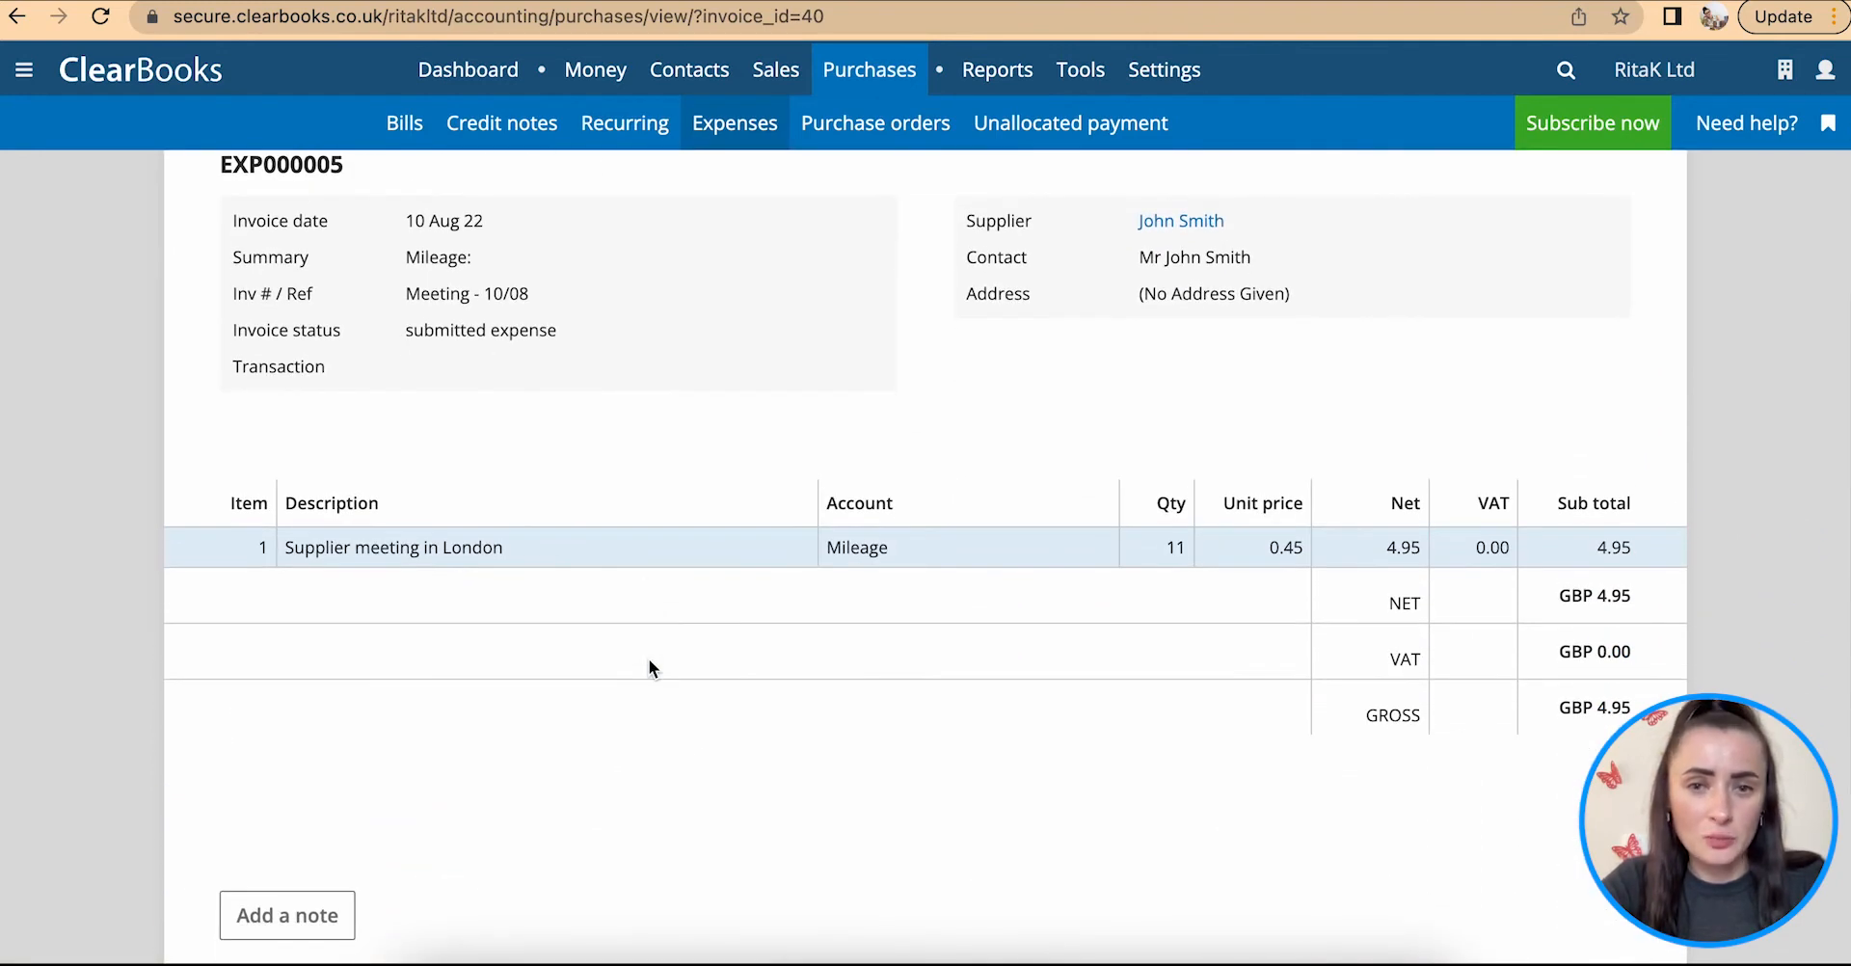
scroll(649, 666, "down", 2)
scroll(650, 665, "up", 7)
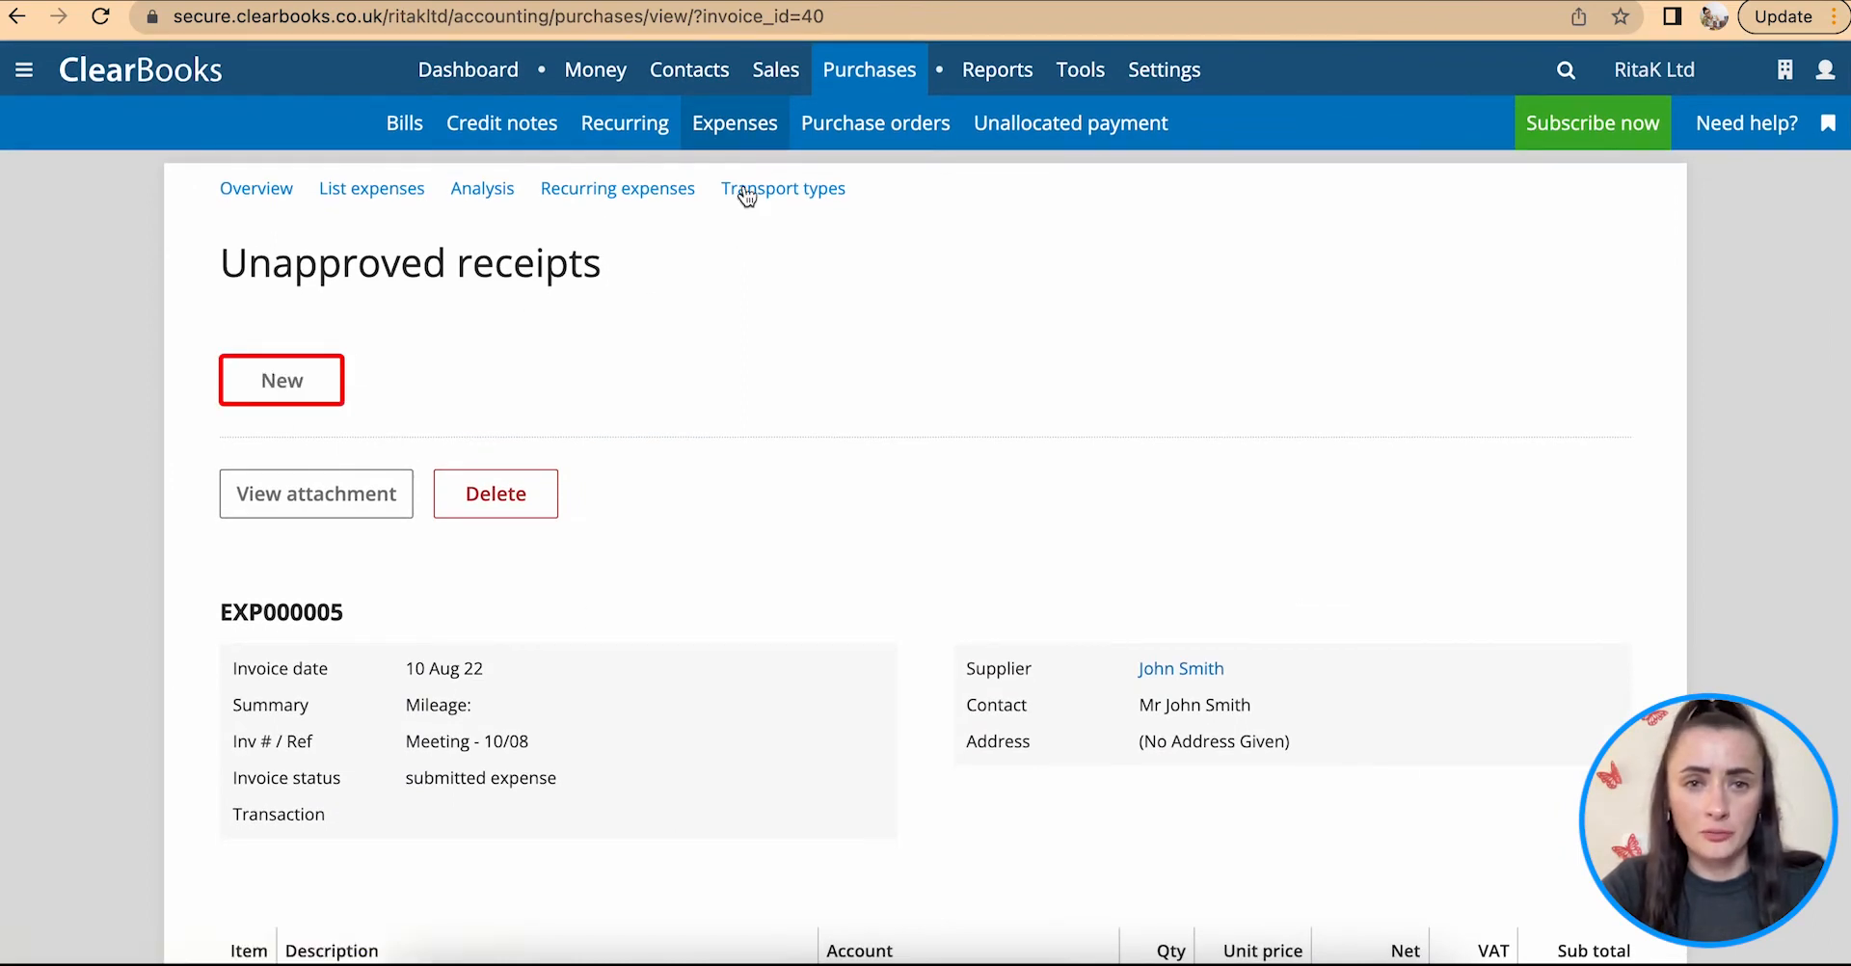
Step: Open the claimant's unapproved receipts from the expenses overview, select the mileage receipt and approve it
left_click(746, 128)
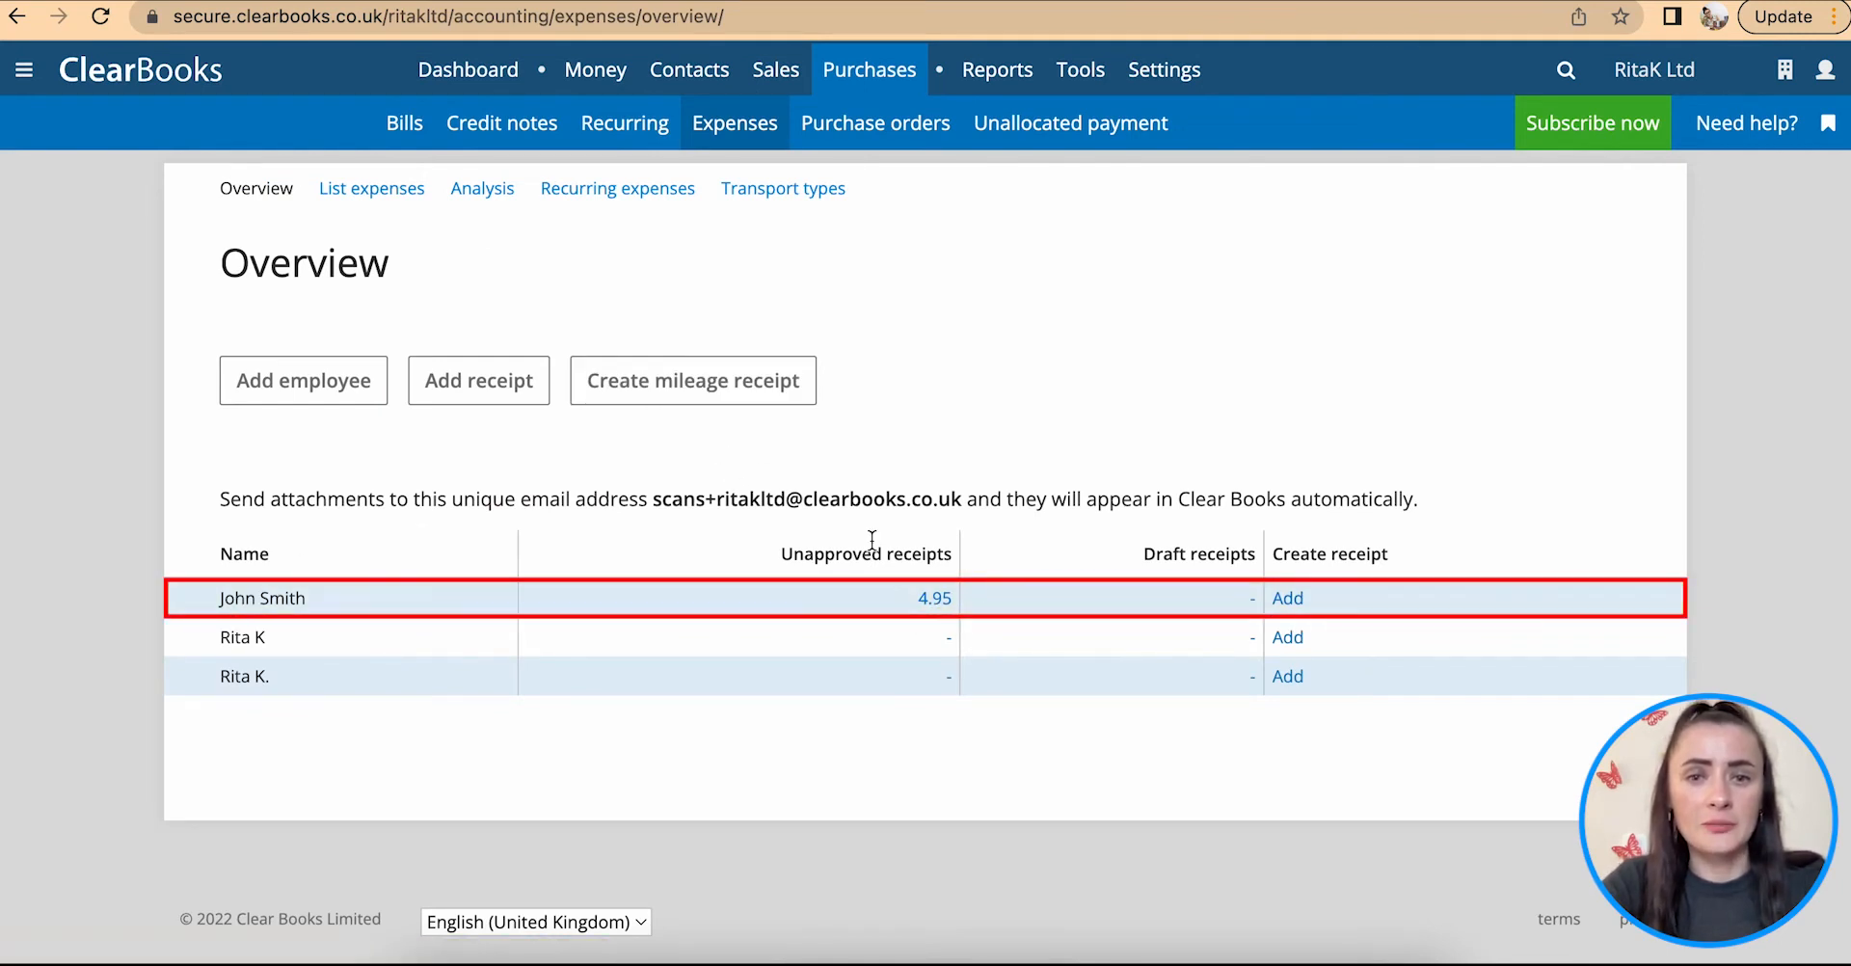
left_click(928, 605)
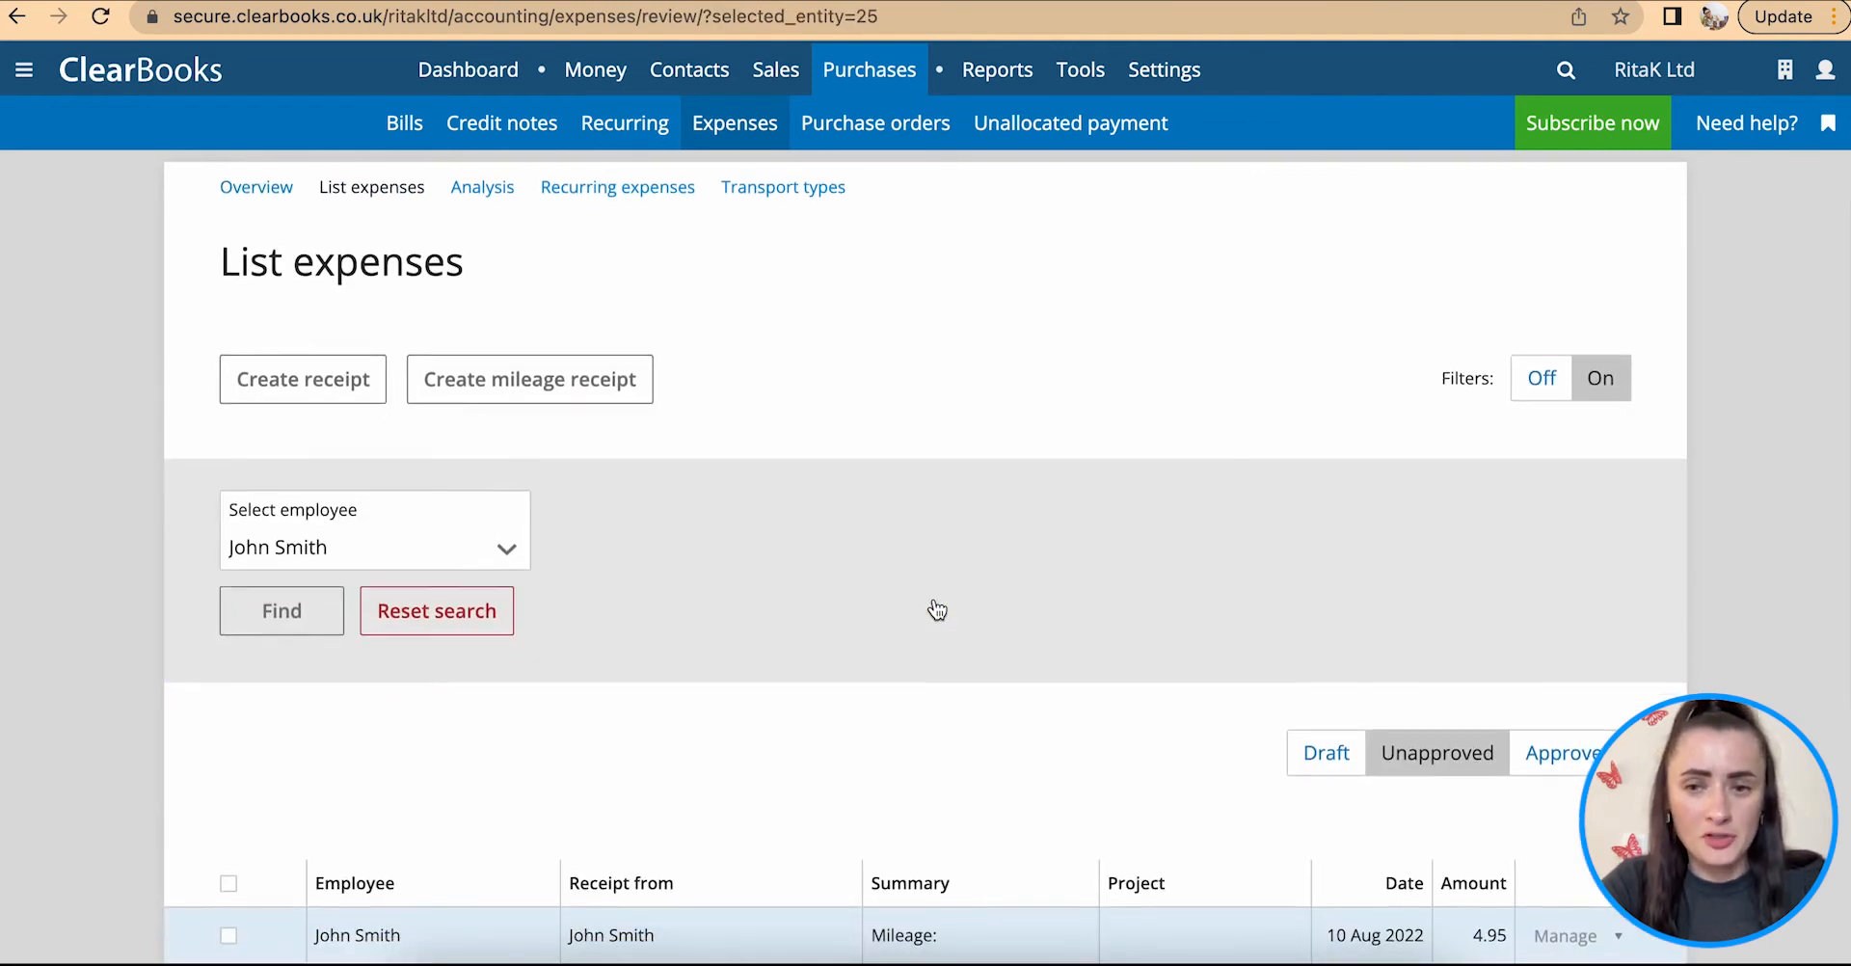
scroll(936, 609, "down", 4)
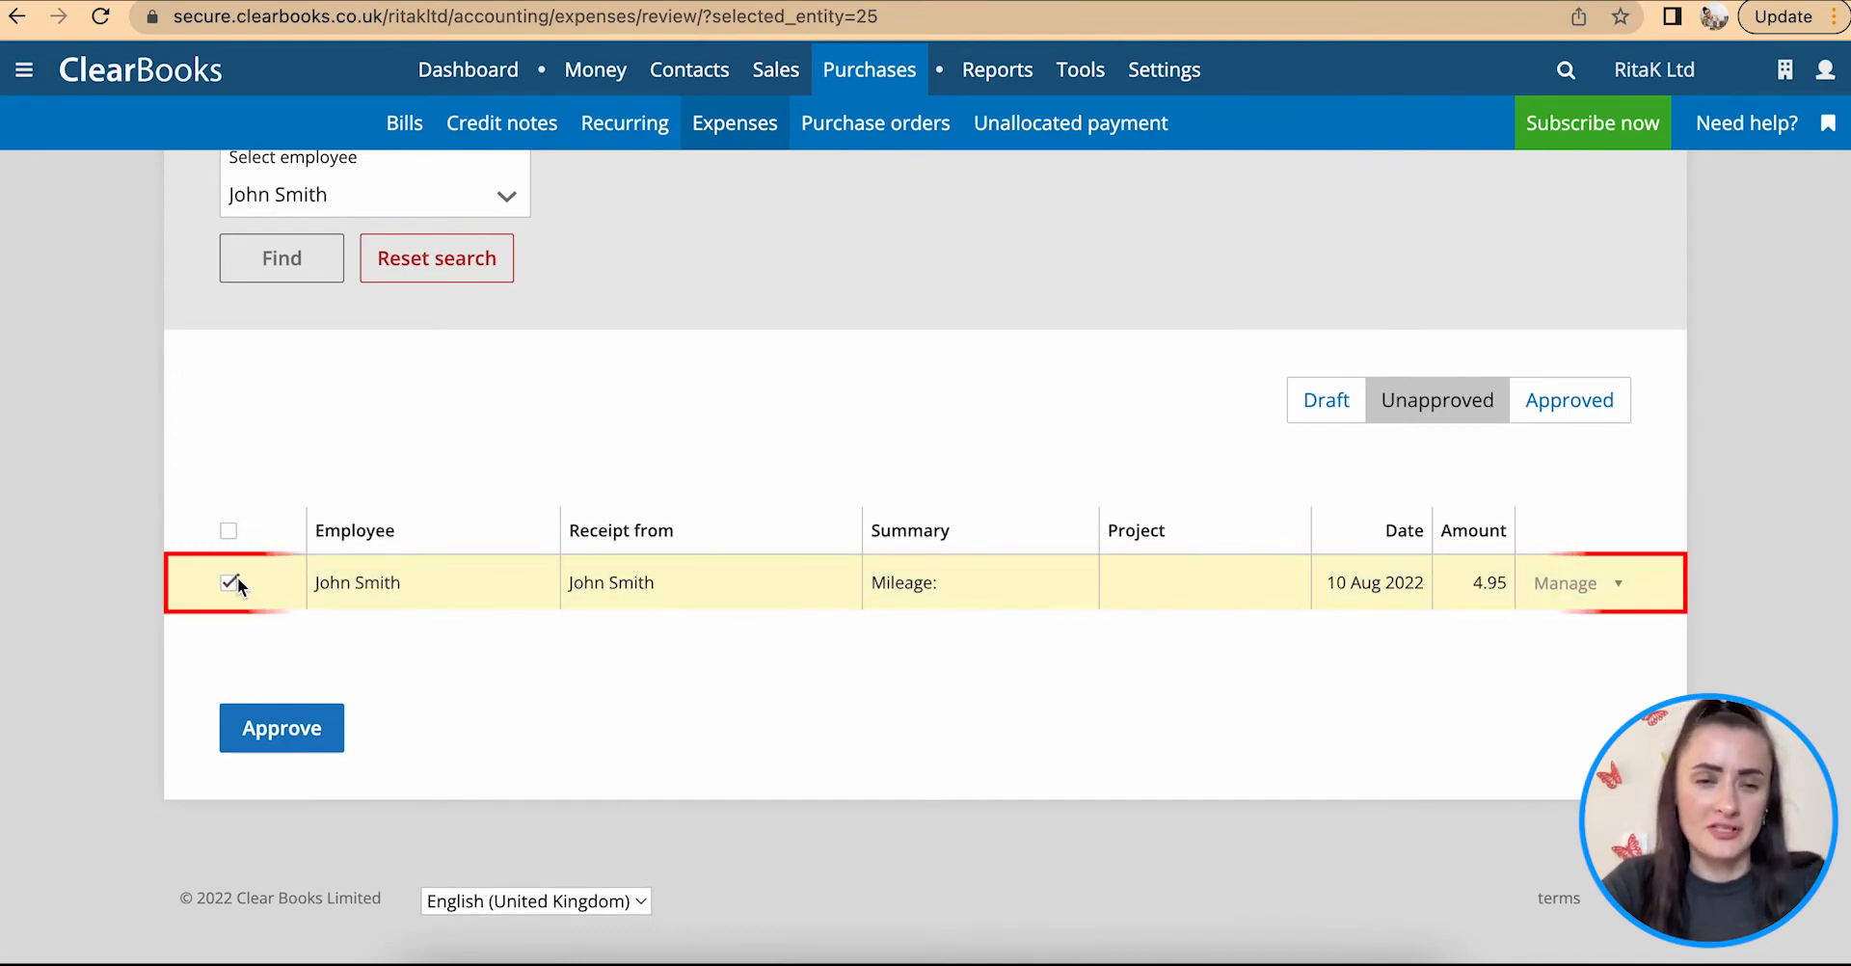
left_click(289, 730)
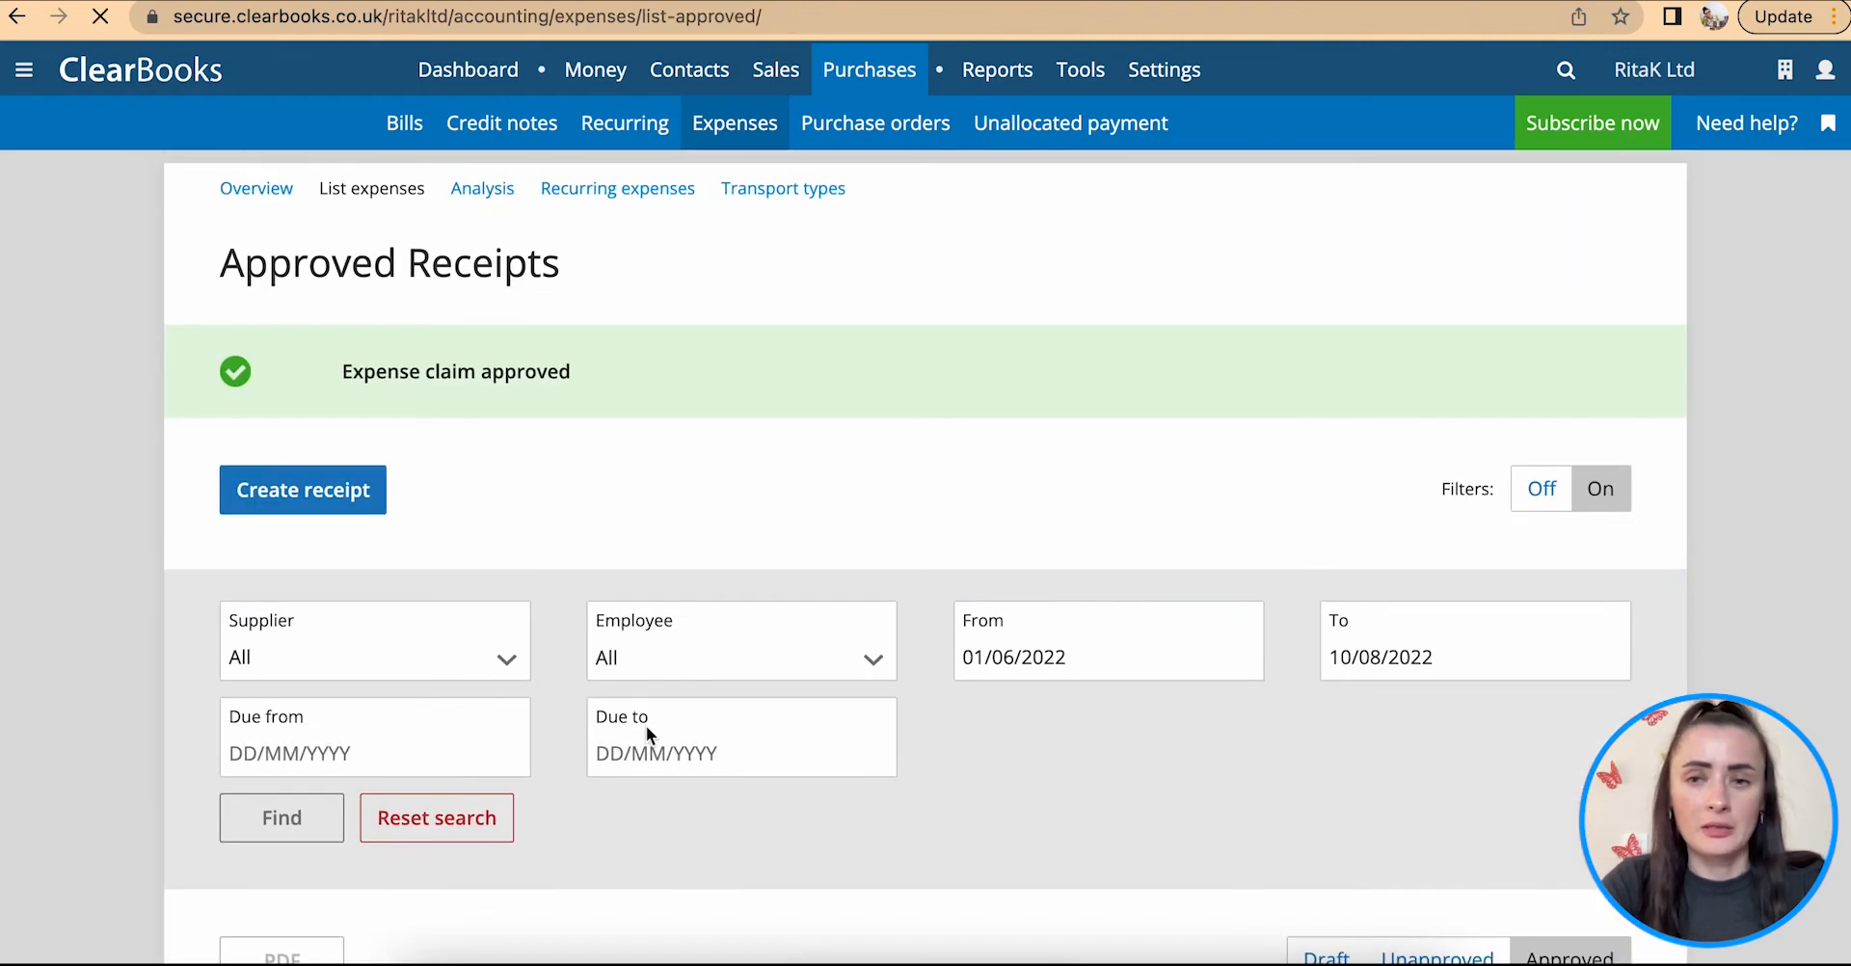
Step: Check the unapproved expenses, and examine the list of approved expenses for the mileage claim
scroll(1142, 631, "down", 1)
scroll(1142, 631, "down", 5)
left_click(1433, 522)
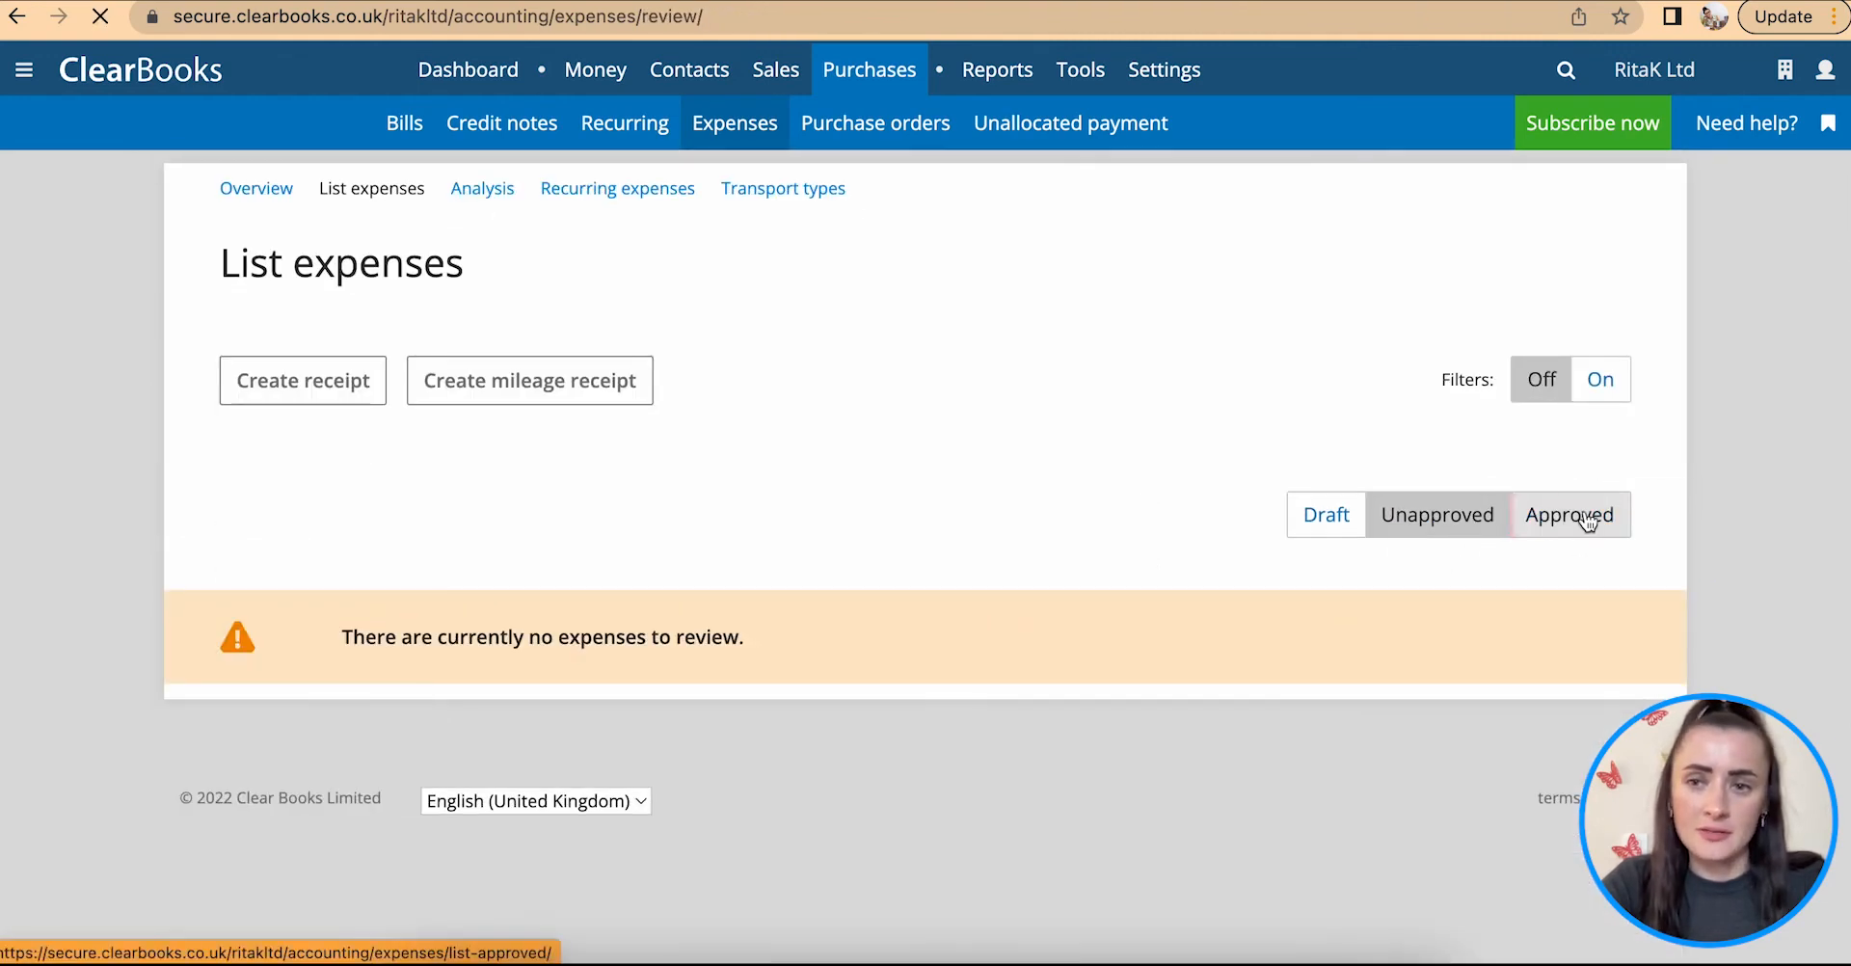
left_click(1552, 521)
scroll(1065, 612, "down", 6)
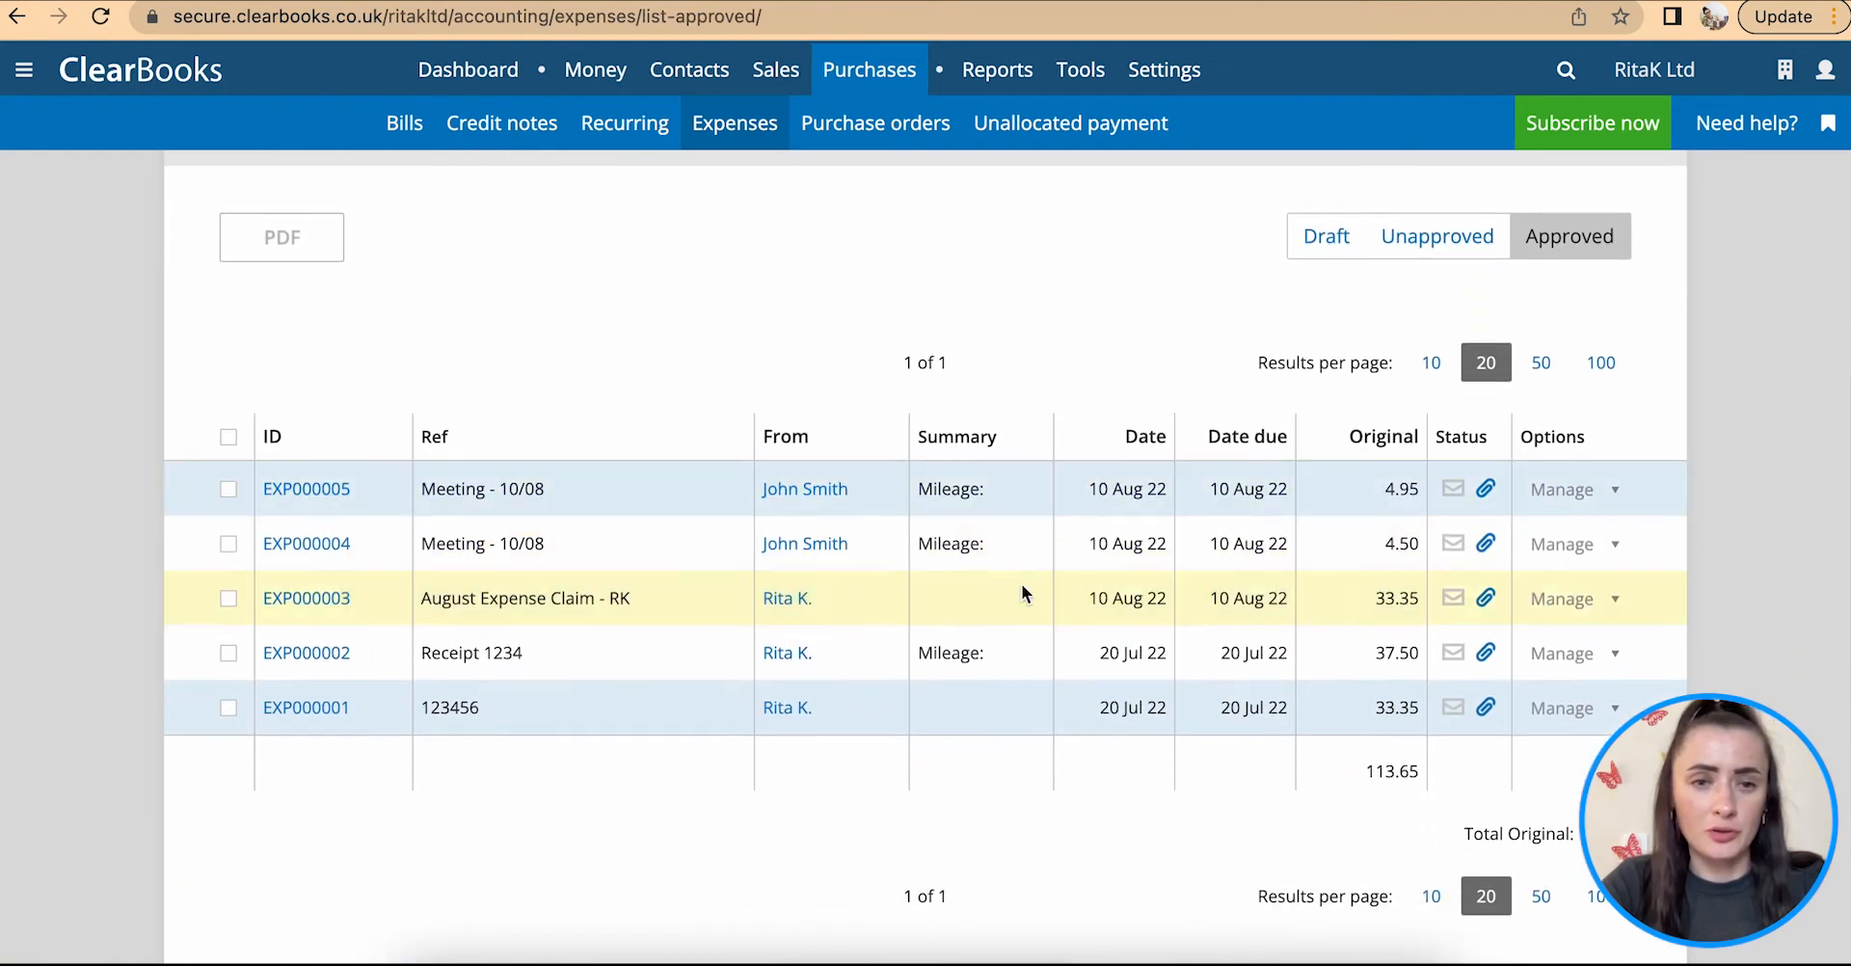